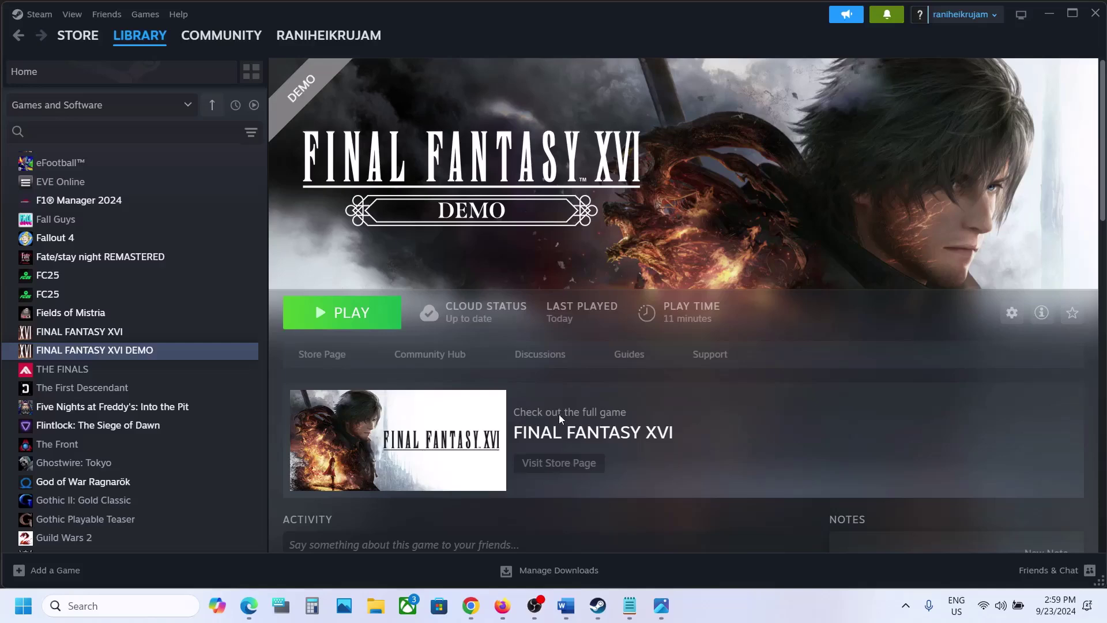
Bring the Word fix notes forward and highlight 'Turn on Razer Chroma for FF16 in' in Step 1
left_click(566, 606)
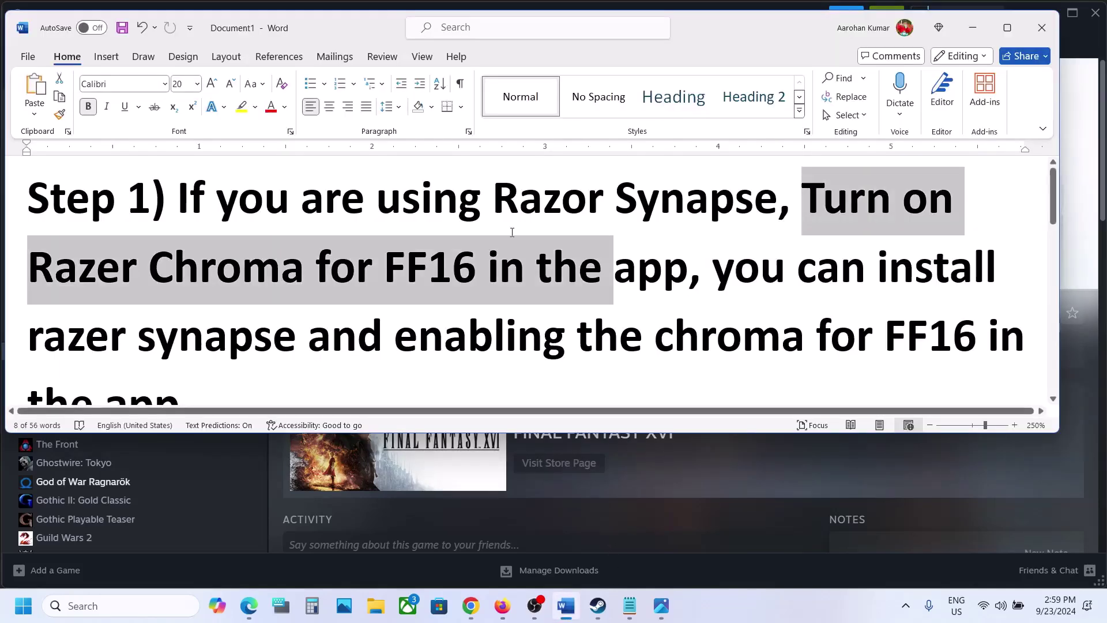
left_click(270, 200)
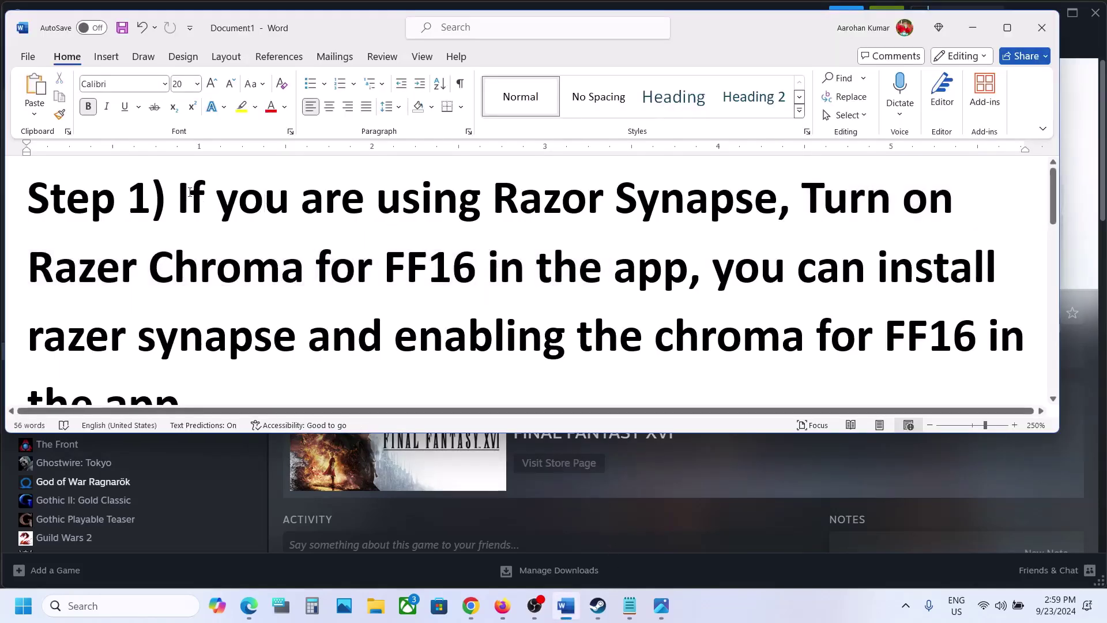
left_click_drag(179, 200, 495, 260)
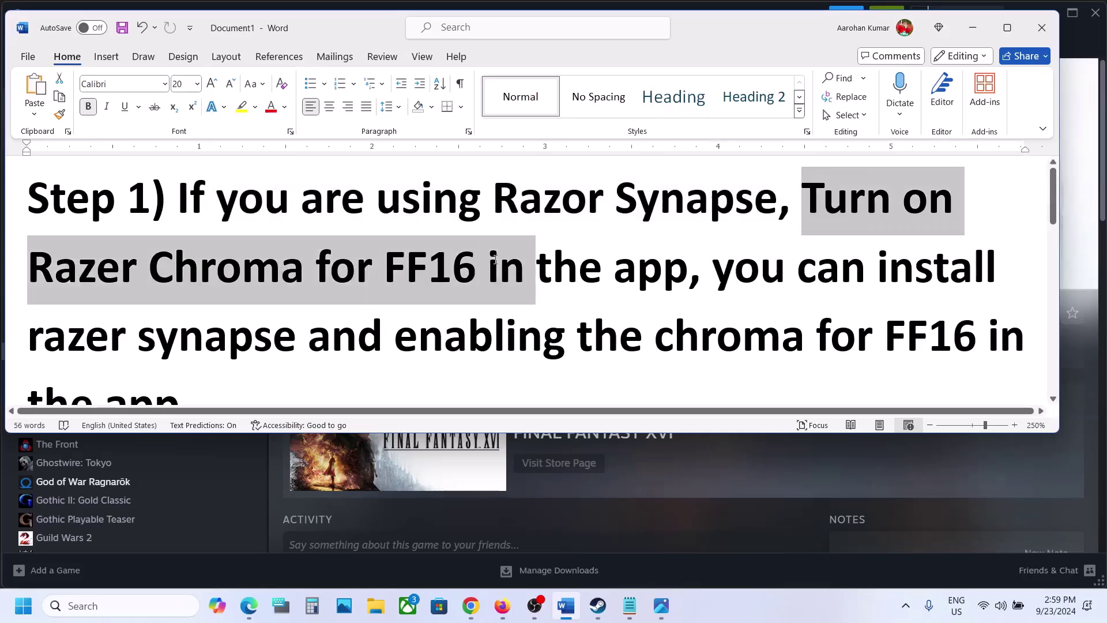
Search for 'razor' and open razor.png in Photos, showing FINAL FANTASY XVI under Chroma Apps
left_click(88, 607)
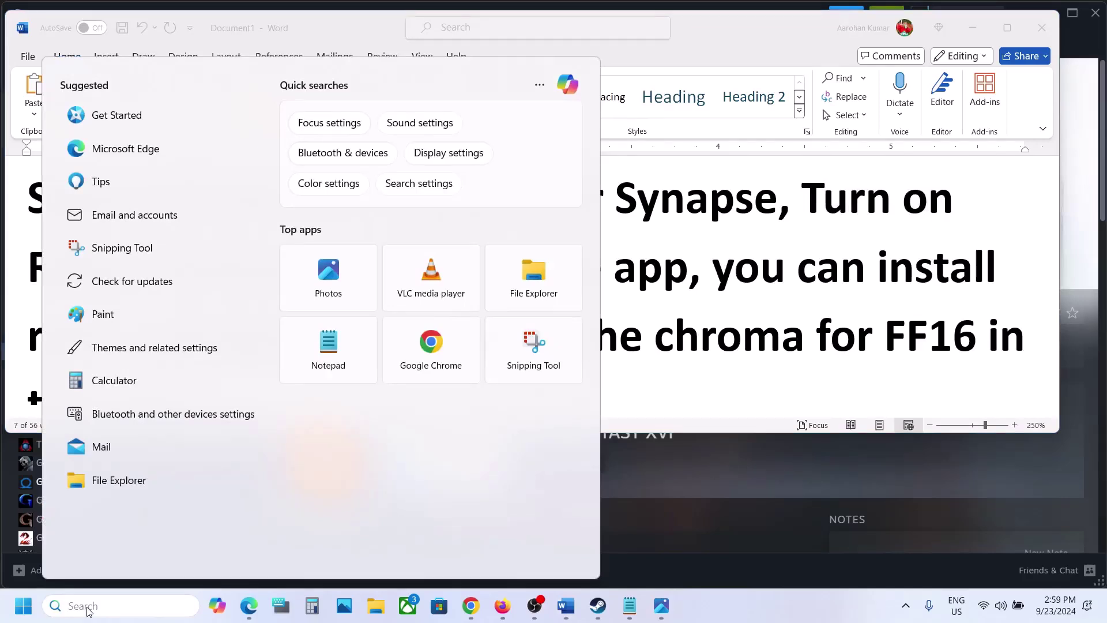
type("razor")
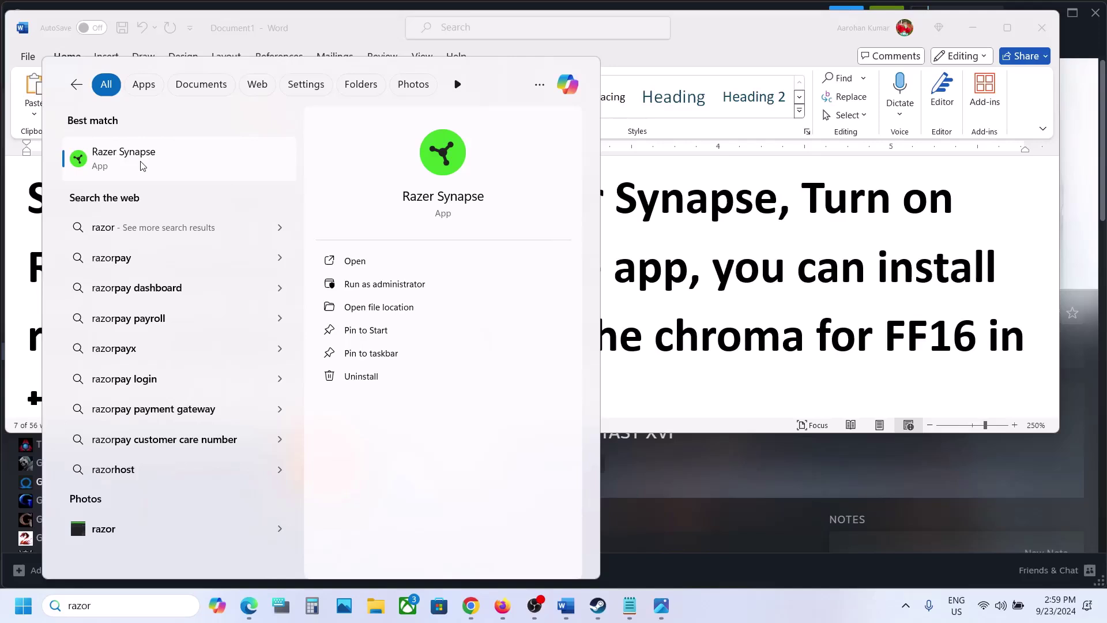
left_click(662, 606)
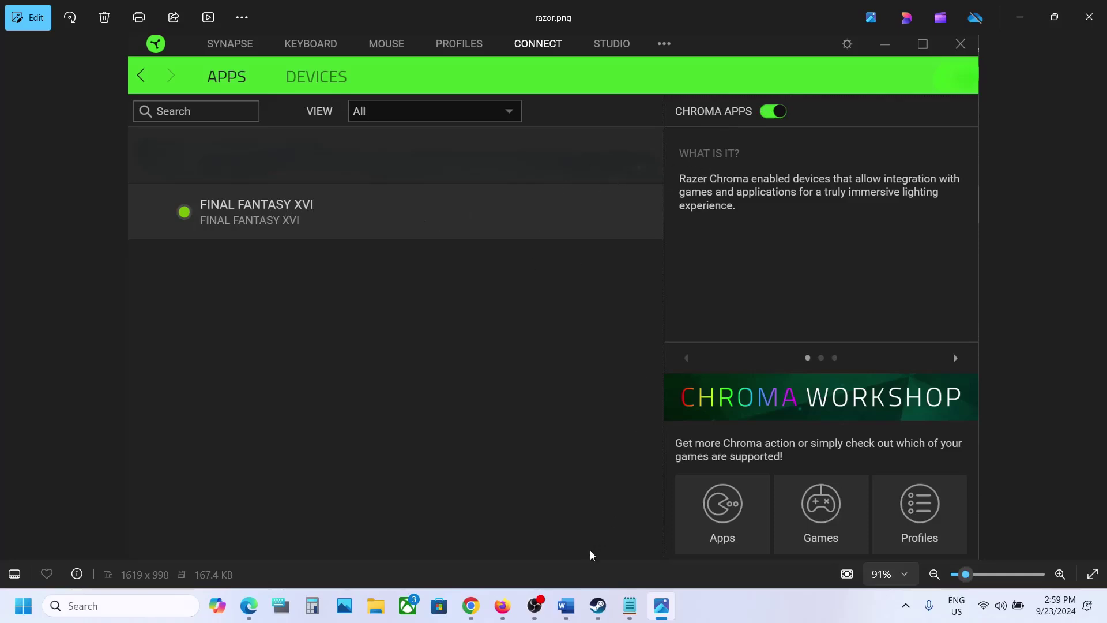
Return to the Word notes, maximize the window and clear the Step 1 highlight
left_click(596, 611)
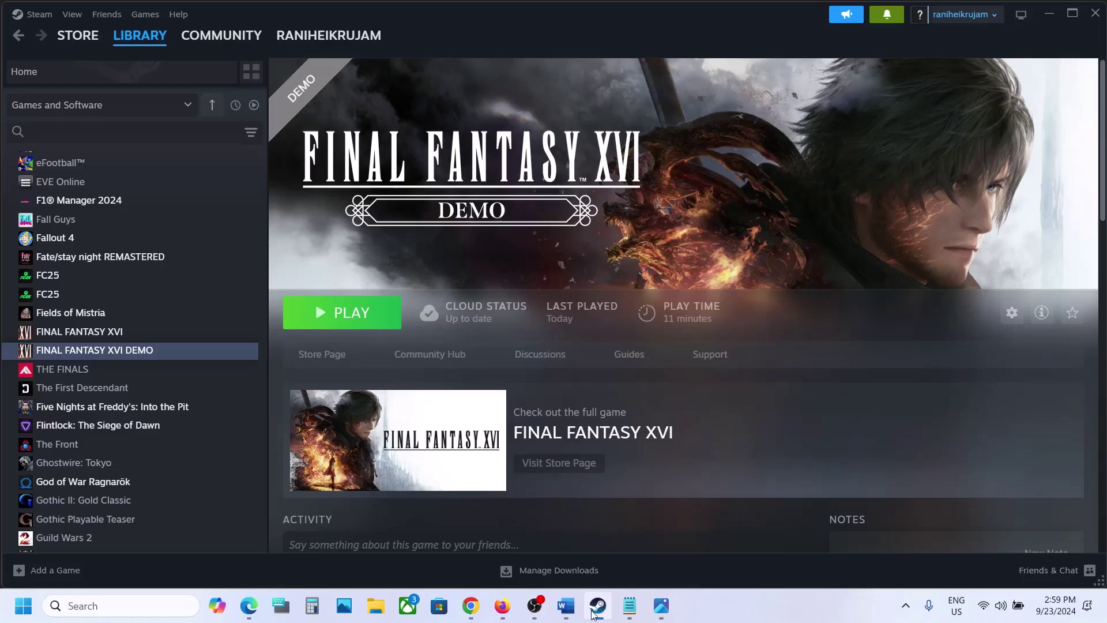
left_click(565, 606)
left_click(617, 369)
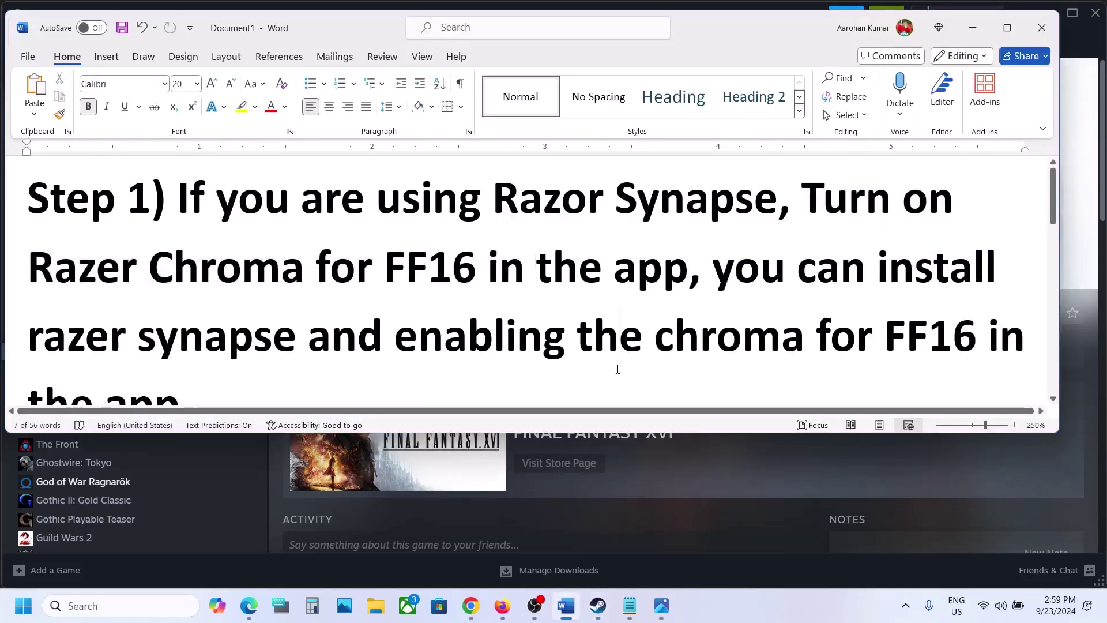
left_click(1006, 29)
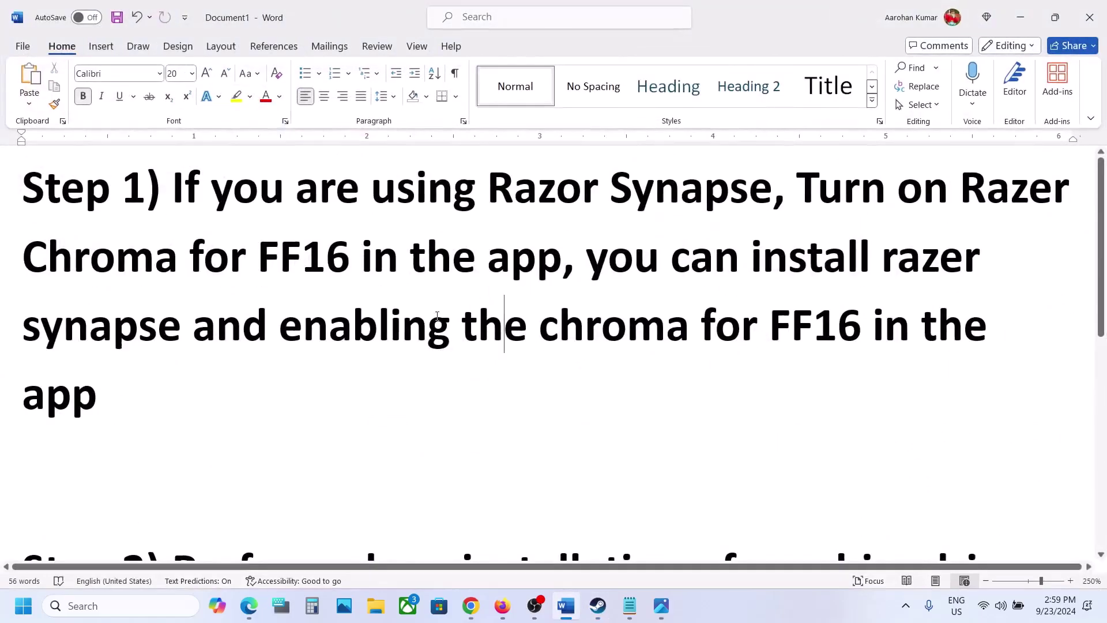
left_click_drag(385, 351, 35, 187)
left_click(219, 333)
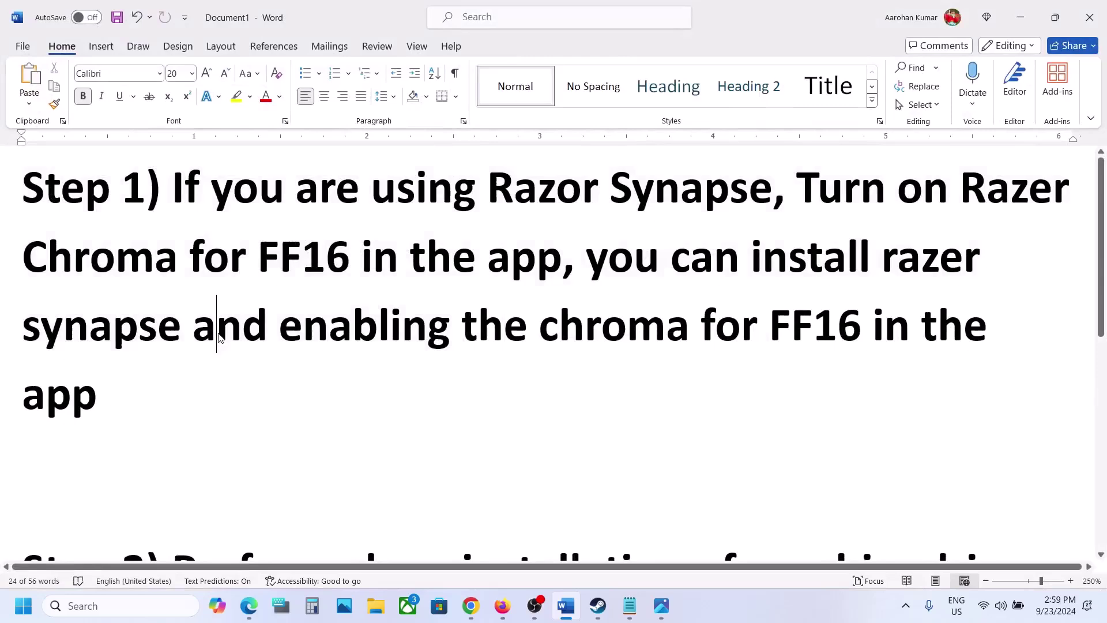
Scroll to Step 2 and highlight 'Perform clean installation of graphics driver'
scroll(219, 334, "down", 1)
scroll(220, 333, "down", 3)
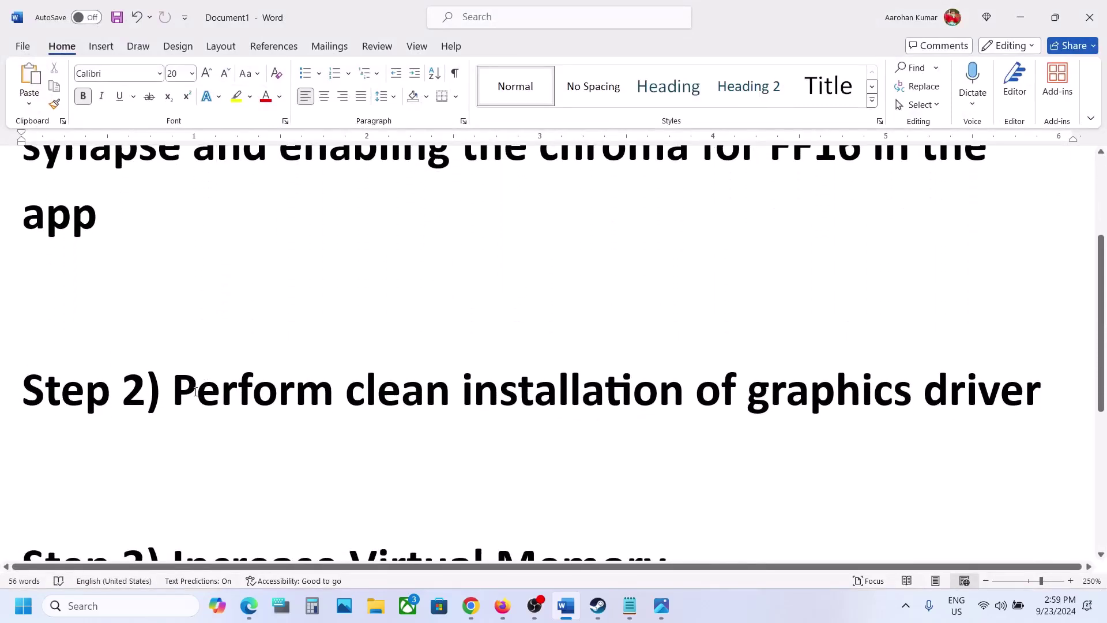
left_click_drag(196, 391, 1038, 404)
scroll(660, 414, "up", 1)
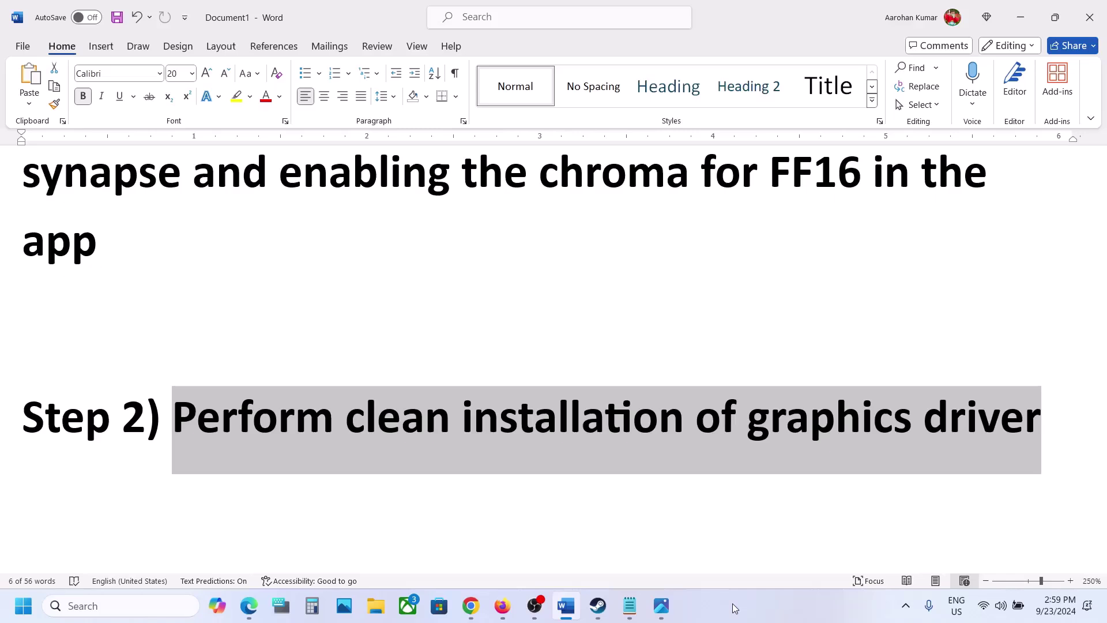
left_click(734, 609)
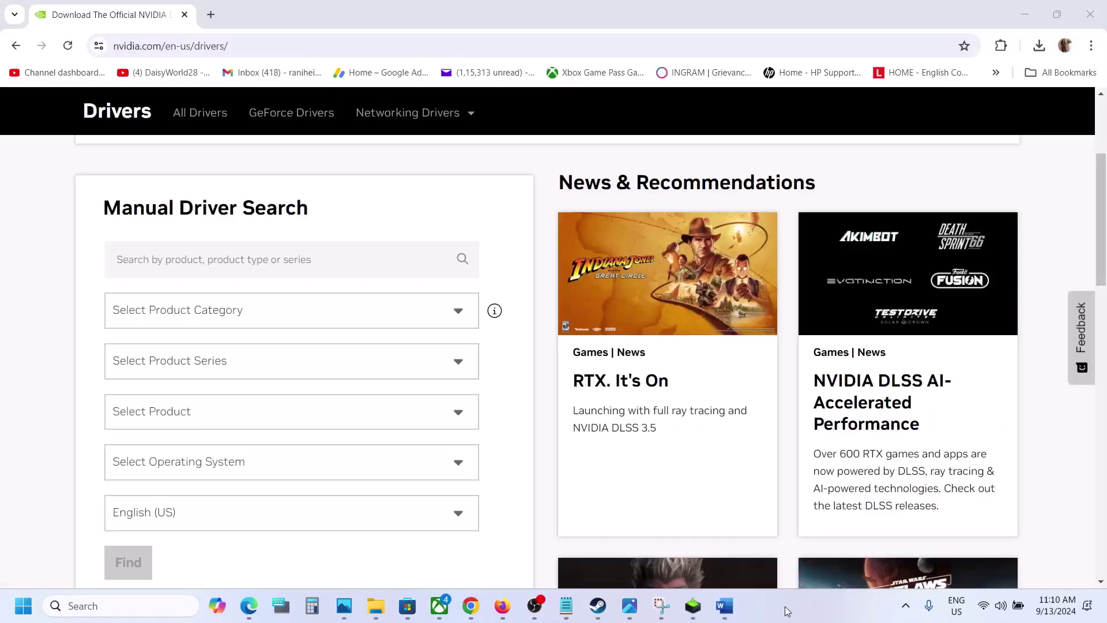
Set the driver search to GeForce and GeForce RTX 30 Series (Notebooks)
left_click(231, 318)
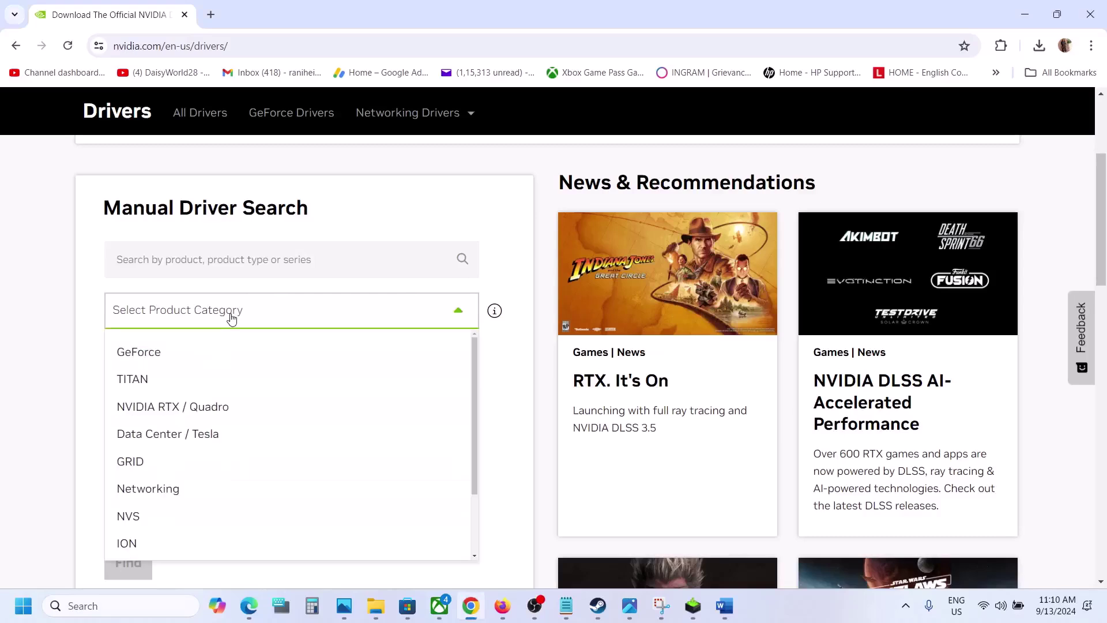
left_click(173, 361)
scroll(260, 356, "down", 2)
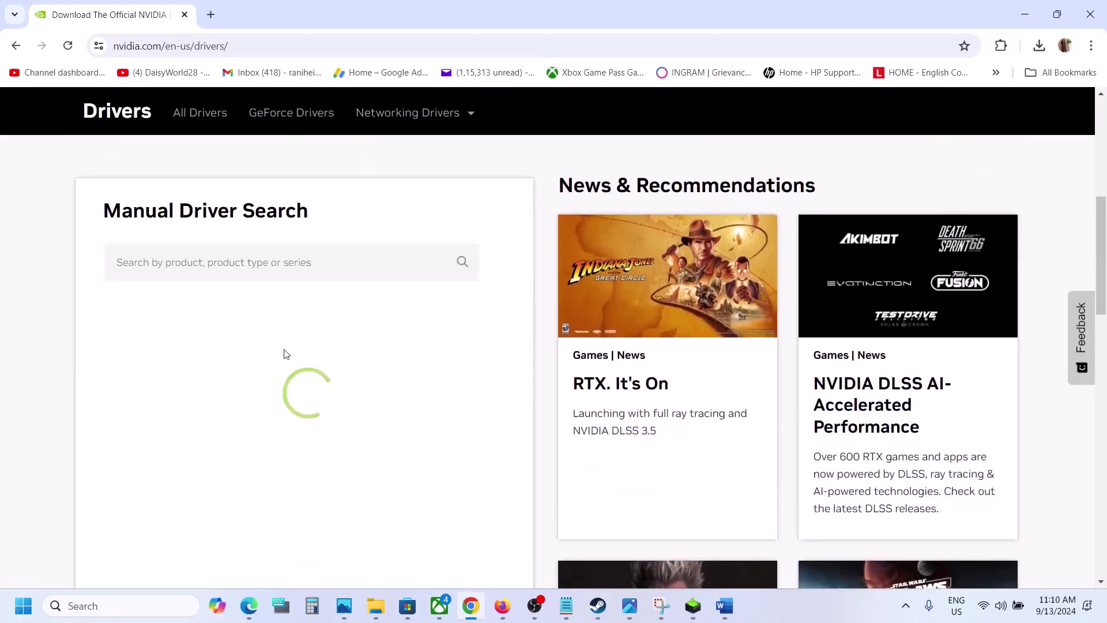
left_click(238, 365)
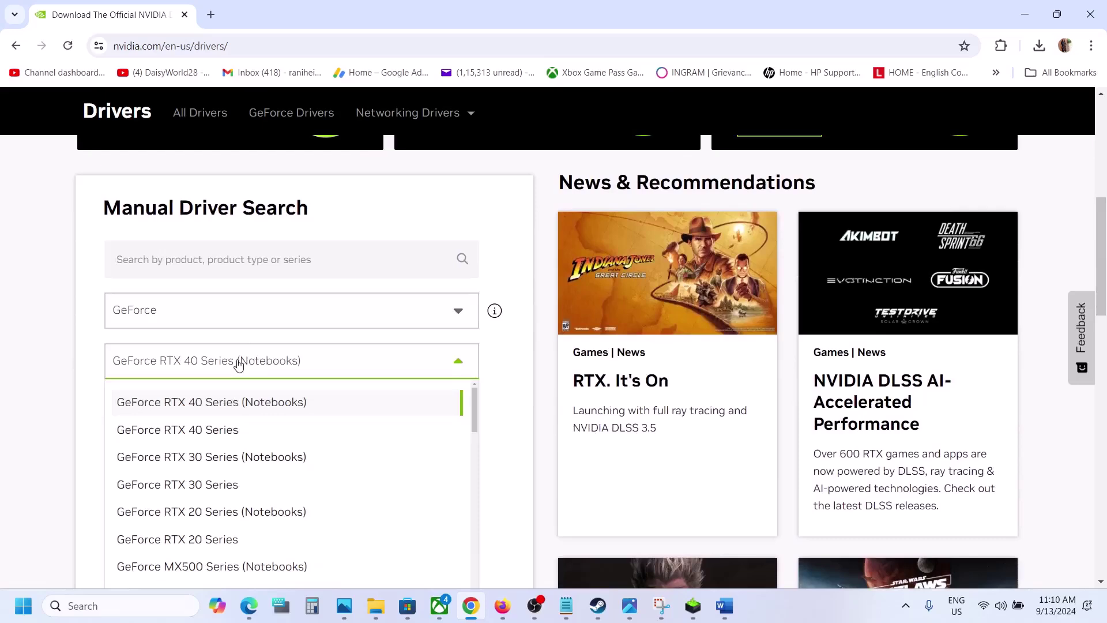
left_click(252, 467)
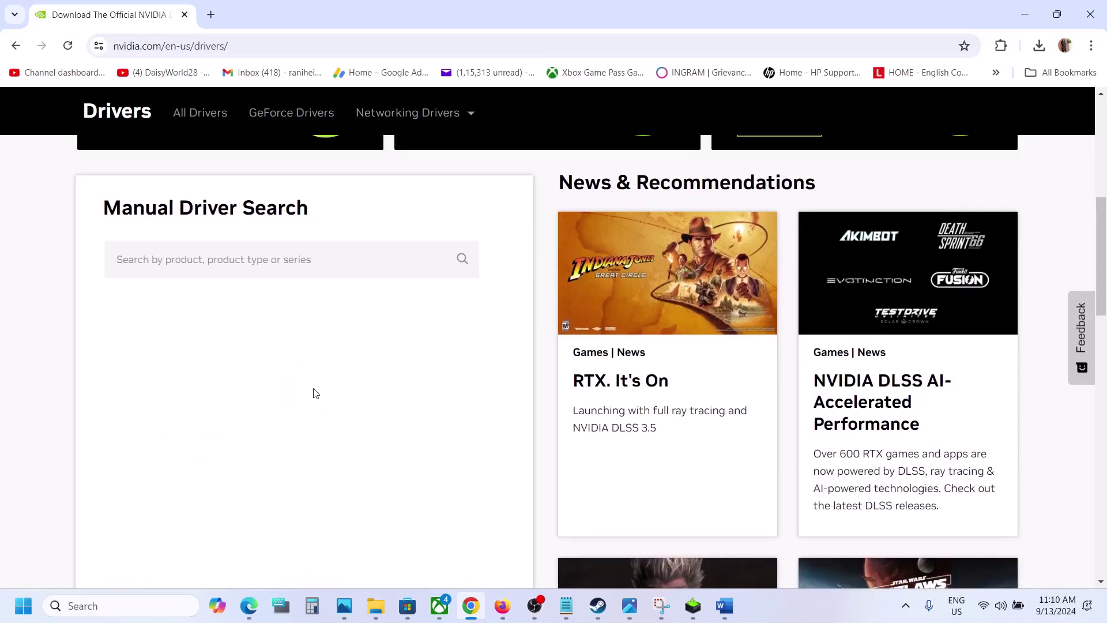
Choose GeForce RTX 3050 Laptop GPU and Windows 11, then find matching drivers
left_click(262, 413)
scroll(276, 504, "down", 3)
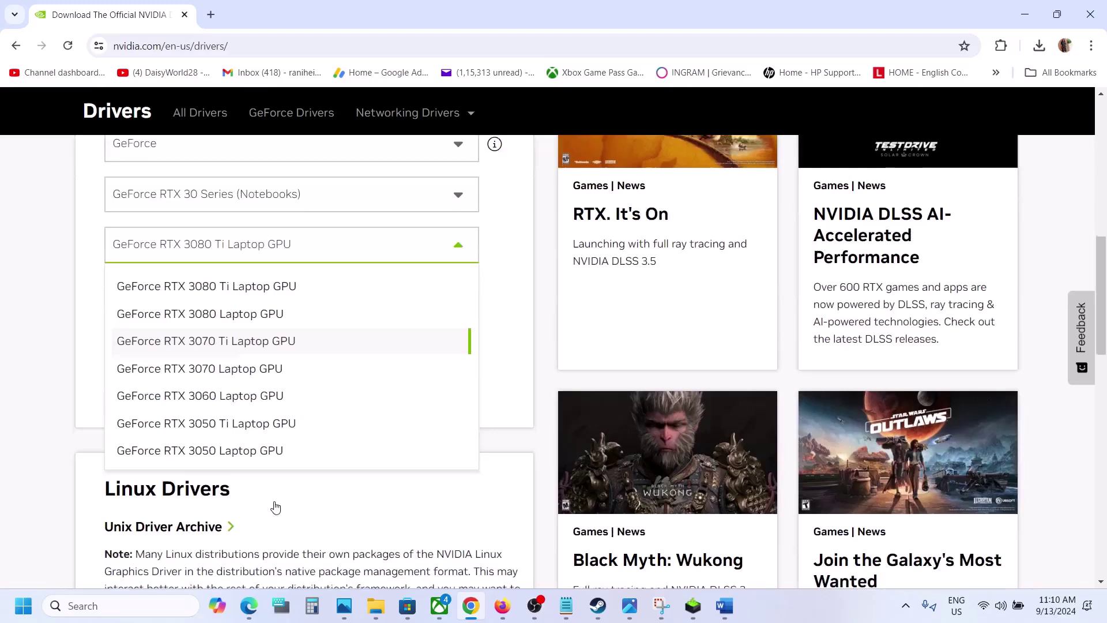
left_click(249, 450)
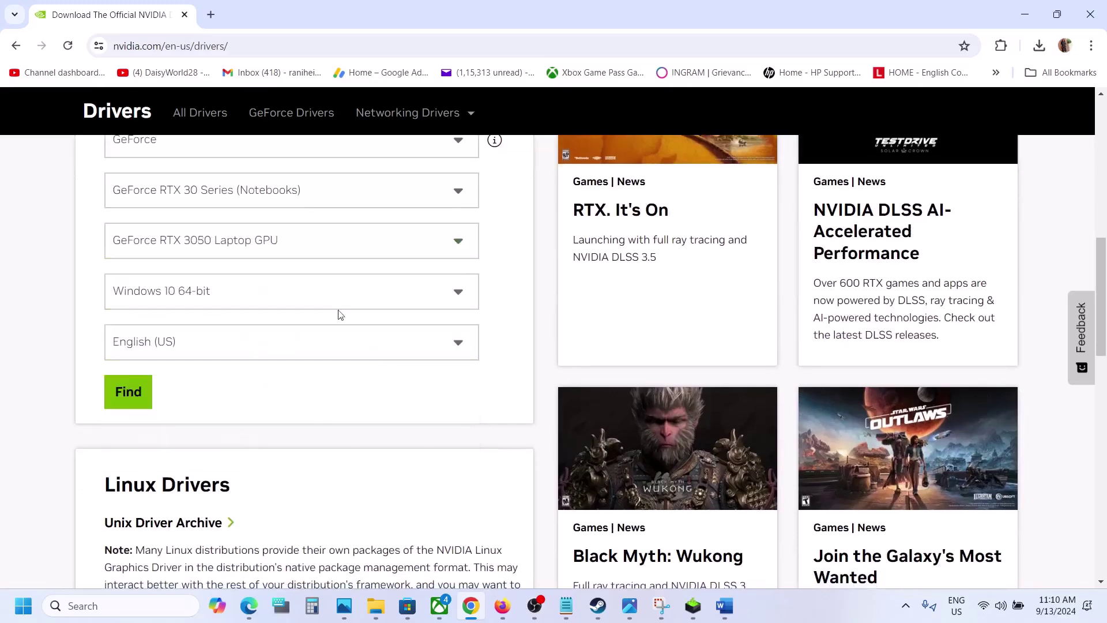
left_click(290, 295)
left_click(173, 361)
scroll(173, 363, "up", 3)
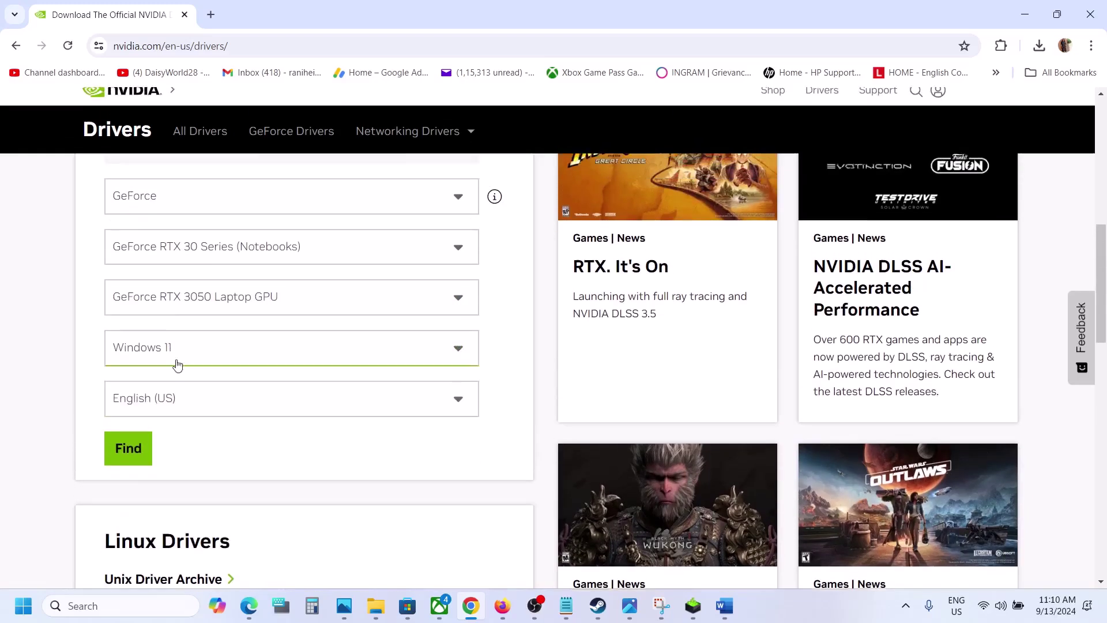
left_click(138, 563)
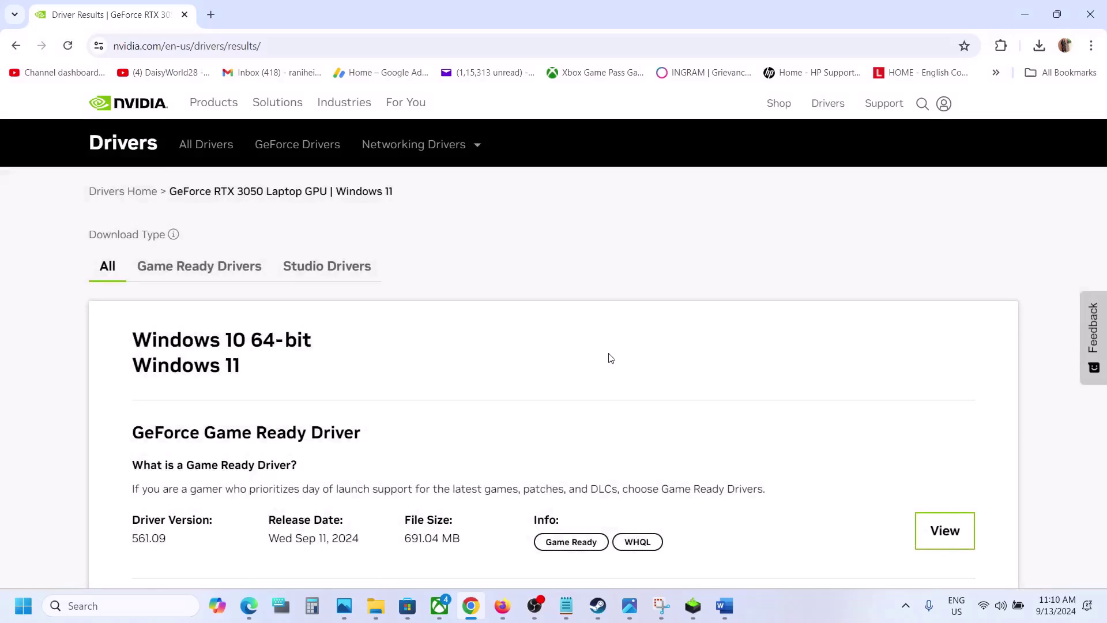
Download Game Ready Driver 561.09 and check its progress in Chrome's download bubble
scroll(610, 357, "down", 2)
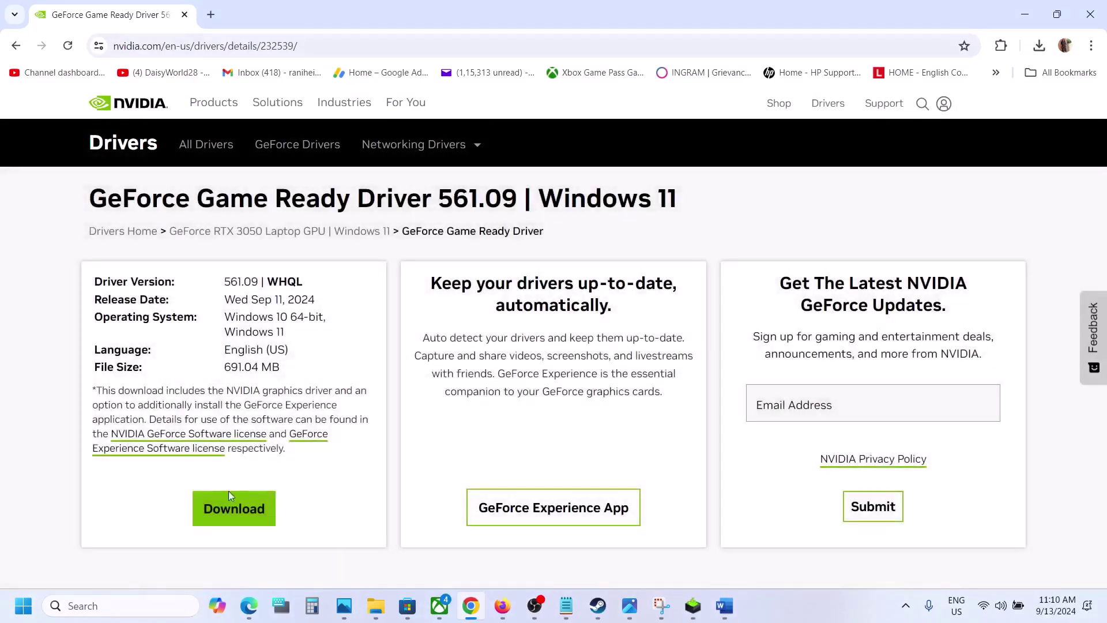
left_click(231, 515)
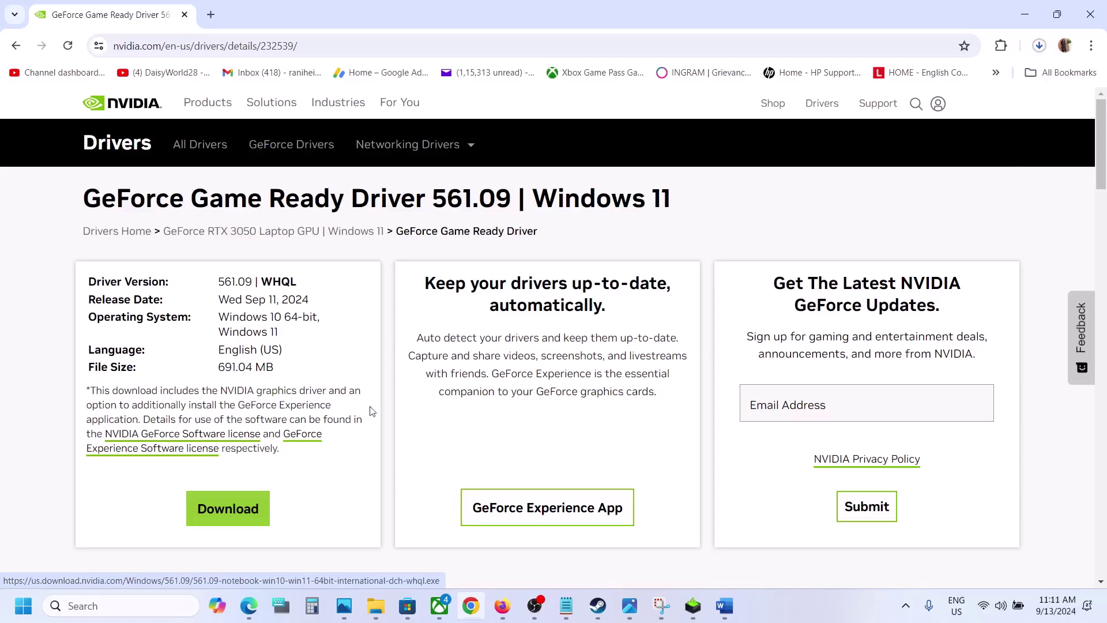
left_click(1039, 45)
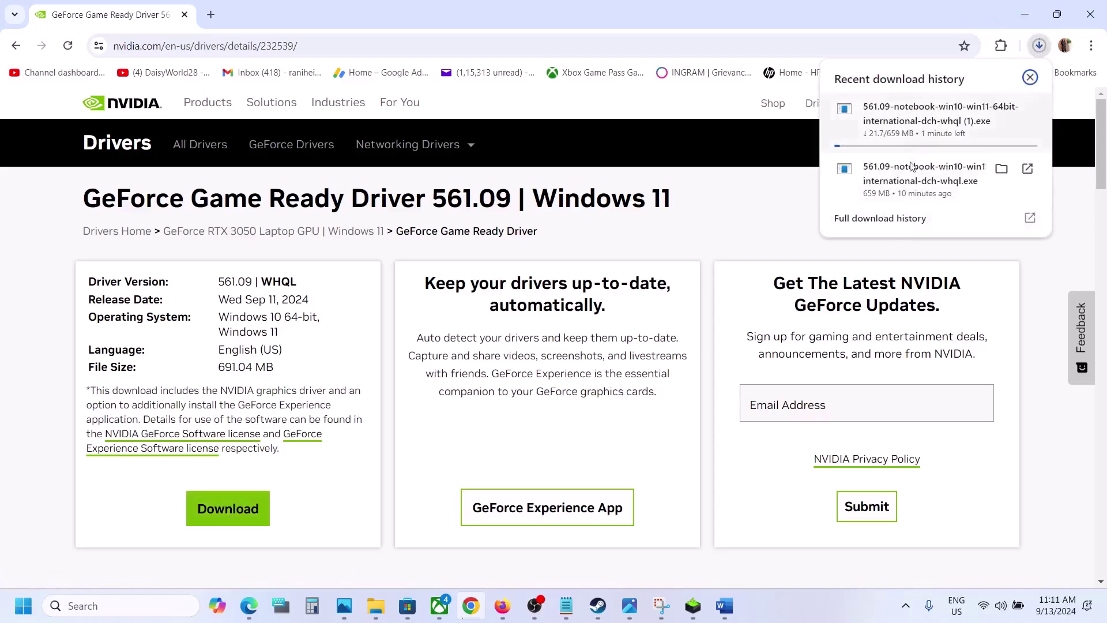
In the NVIDIA installer, accept the license, choose Custom (Advanced), and start a clean installation
left_click(694, 606)
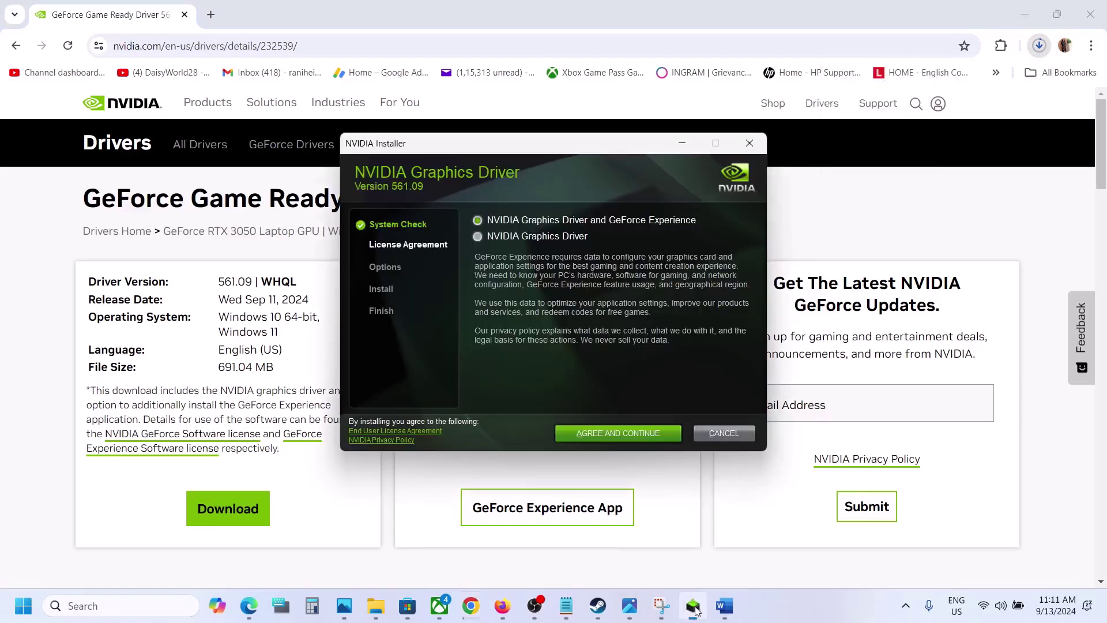
left_click(617, 428)
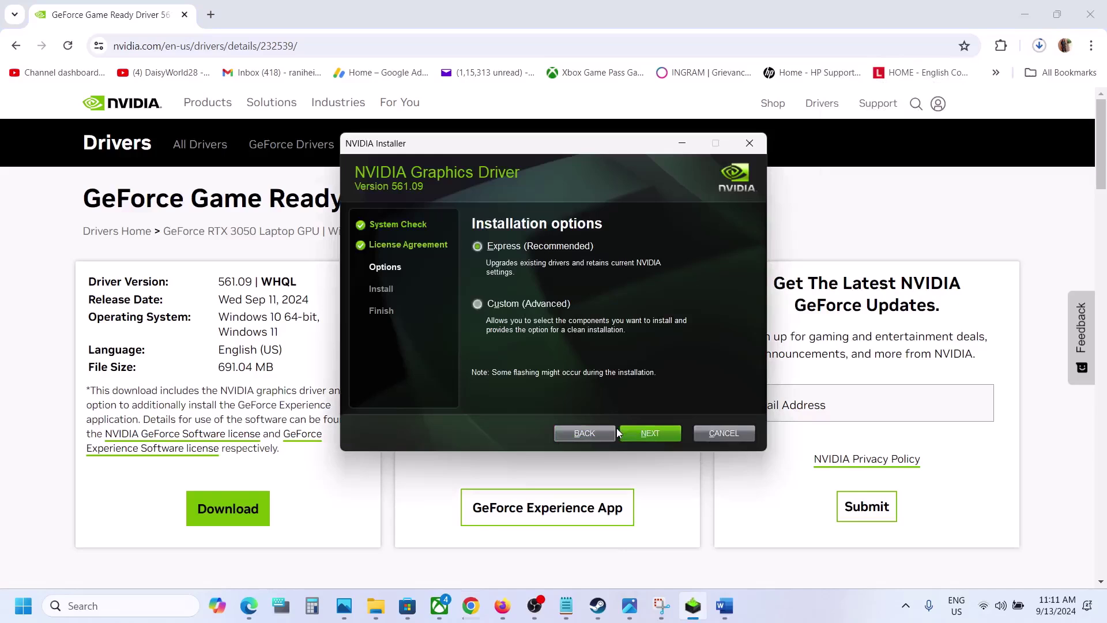
left_click(478, 304)
left_click(655, 435)
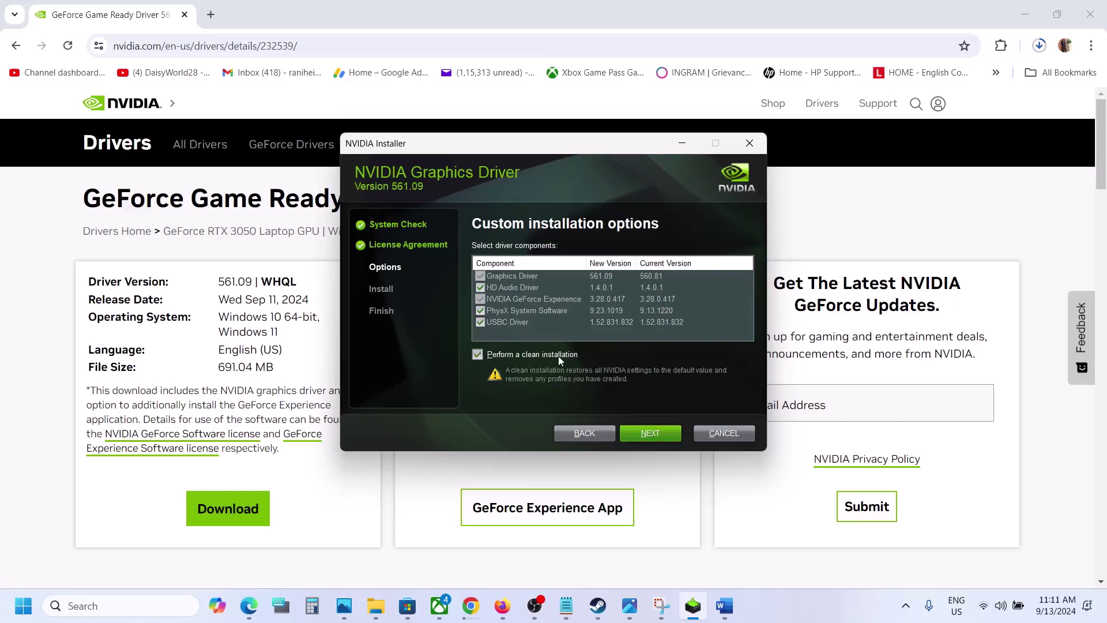
left_click(652, 435)
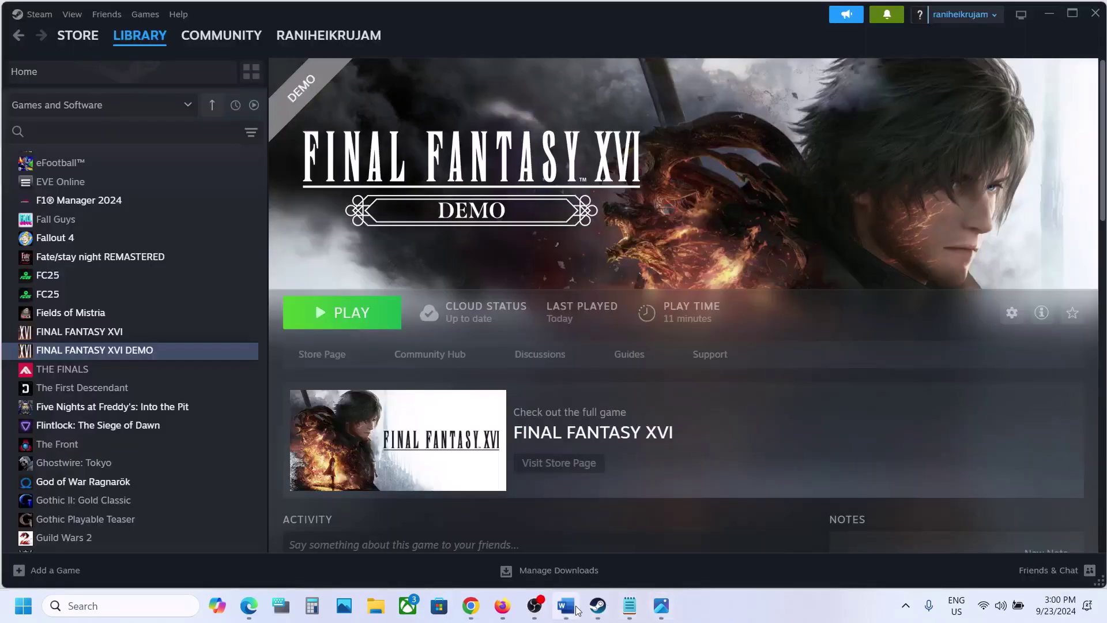
Scroll the Word notes to Step 3 and copy the 'View Advanced system settings' line
left_click(566, 606)
scroll(534, 398, "down", 3)
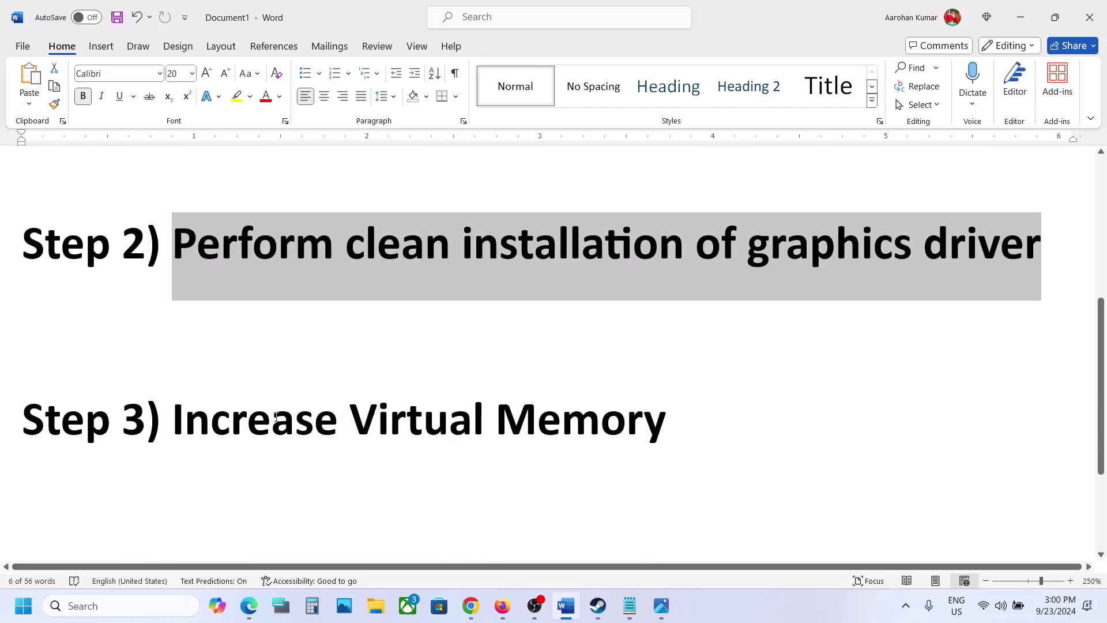
left_click_drag(250, 414, 666, 420)
left_click(781, 554)
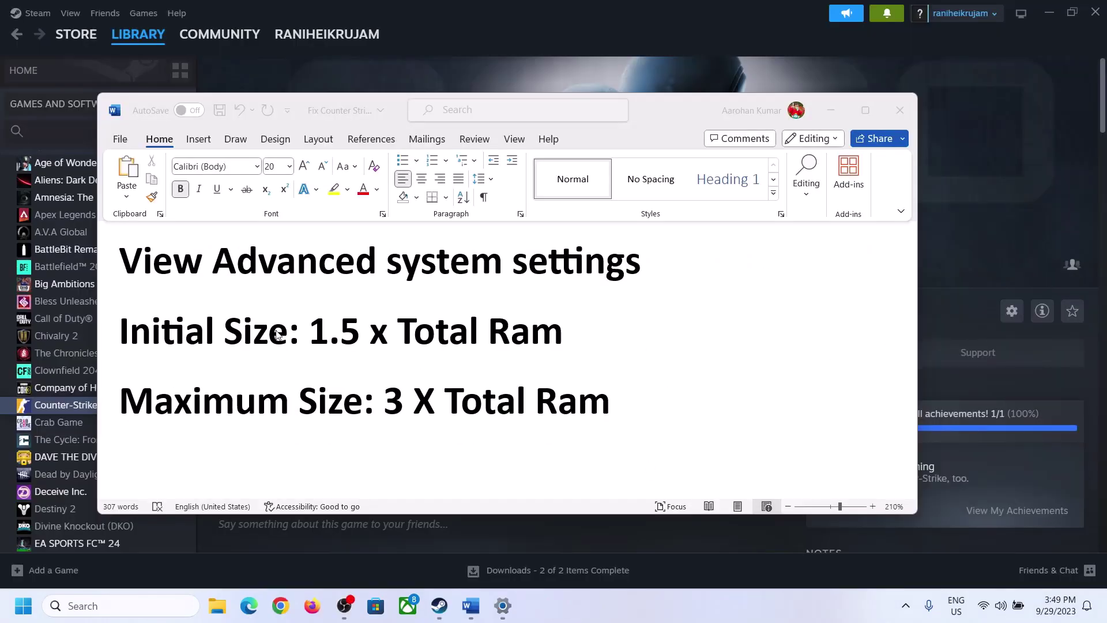
left_click(156, 268)
left_click_drag(131, 267, 598, 288)
key("ctrl+c")
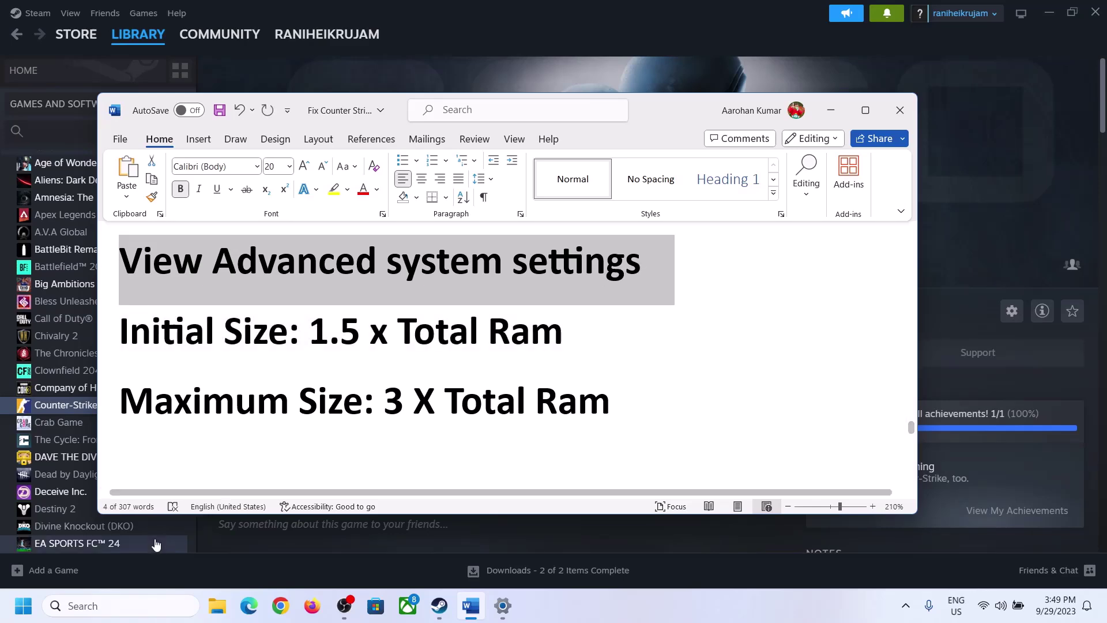
Search 'View advanced system settings', open System Properties, and open its Performance Options
left_click(132, 602)
key("ctrl+v")
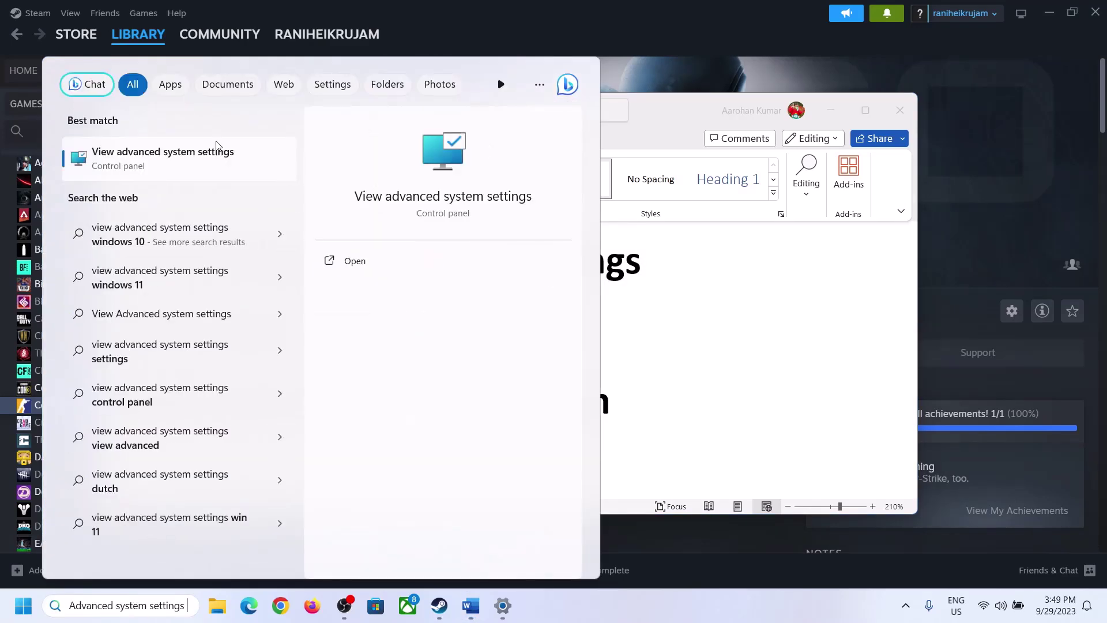
left_click(154, 168)
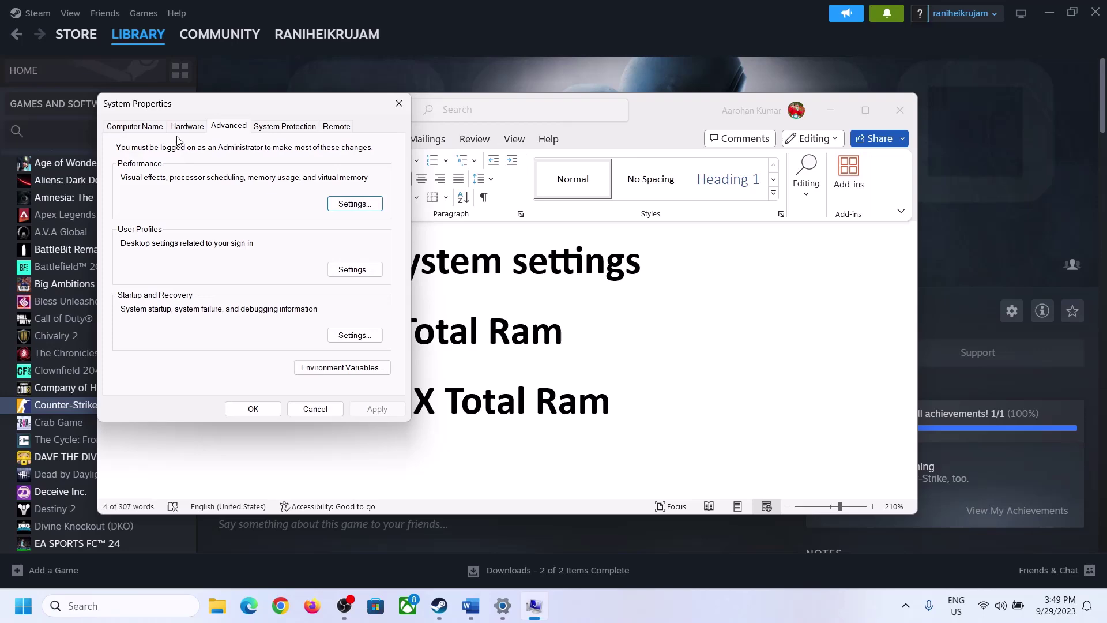
left_click_drag(230, 110, 494, 197)
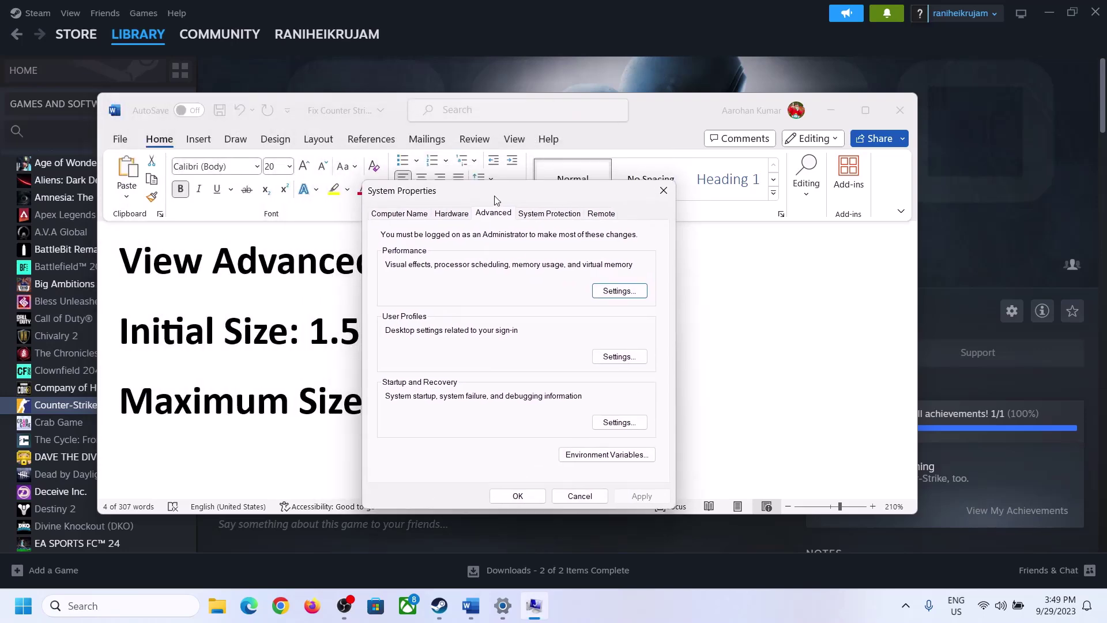
left_click(620, 292)
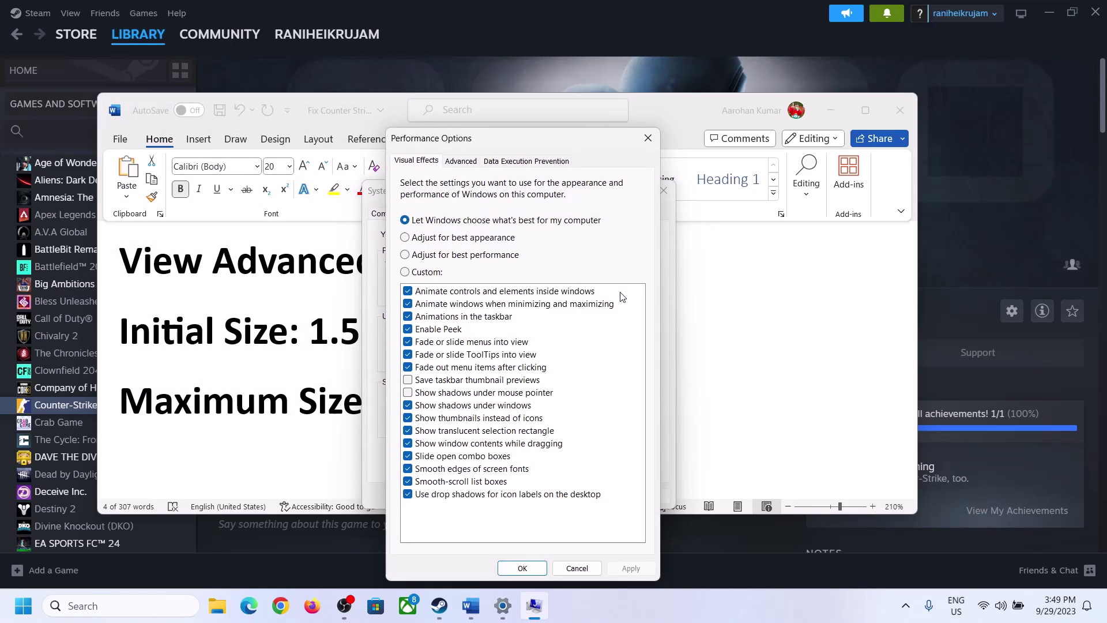
Turn off automatic paging file management, choose Custom size for C:, and note the 1.5 x Total RAM rule
left_click(467, 163)
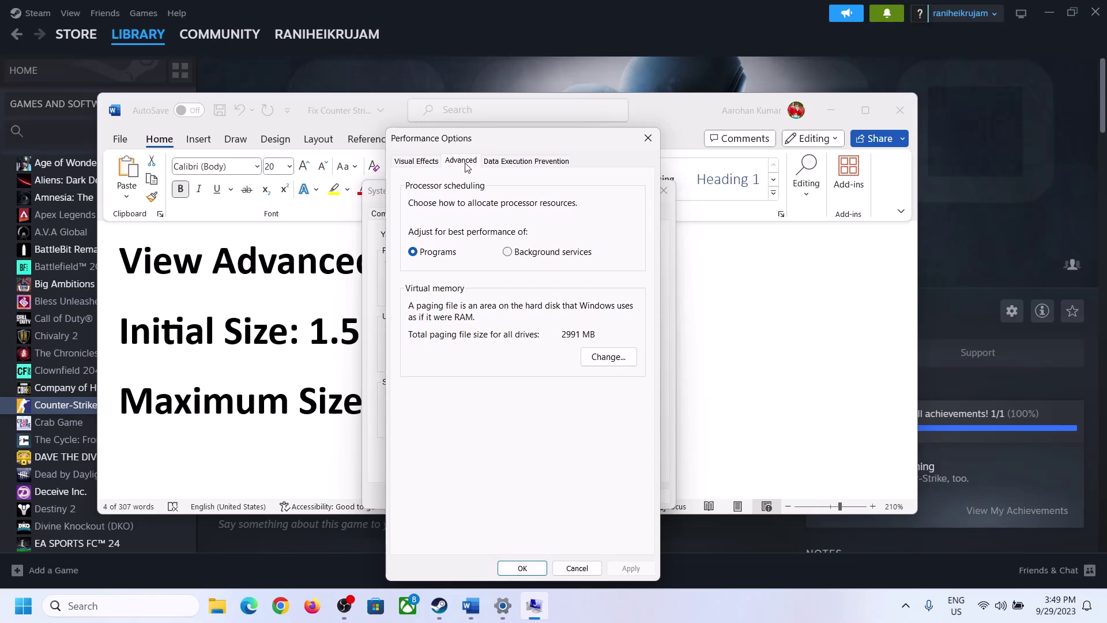
left_click(613, 357)
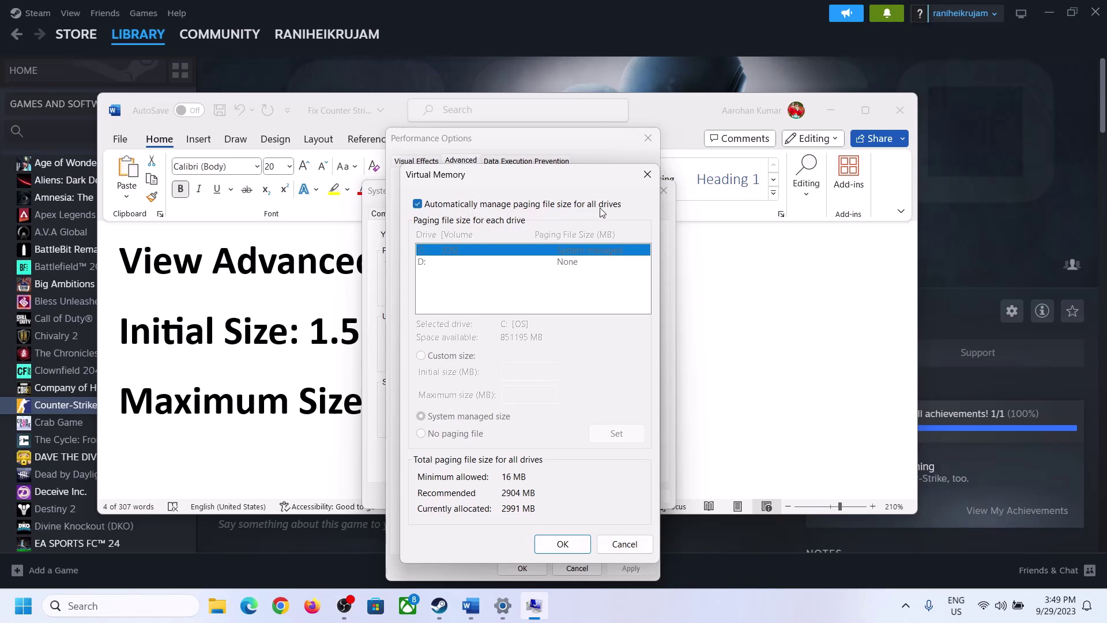
left_click(419, 205)
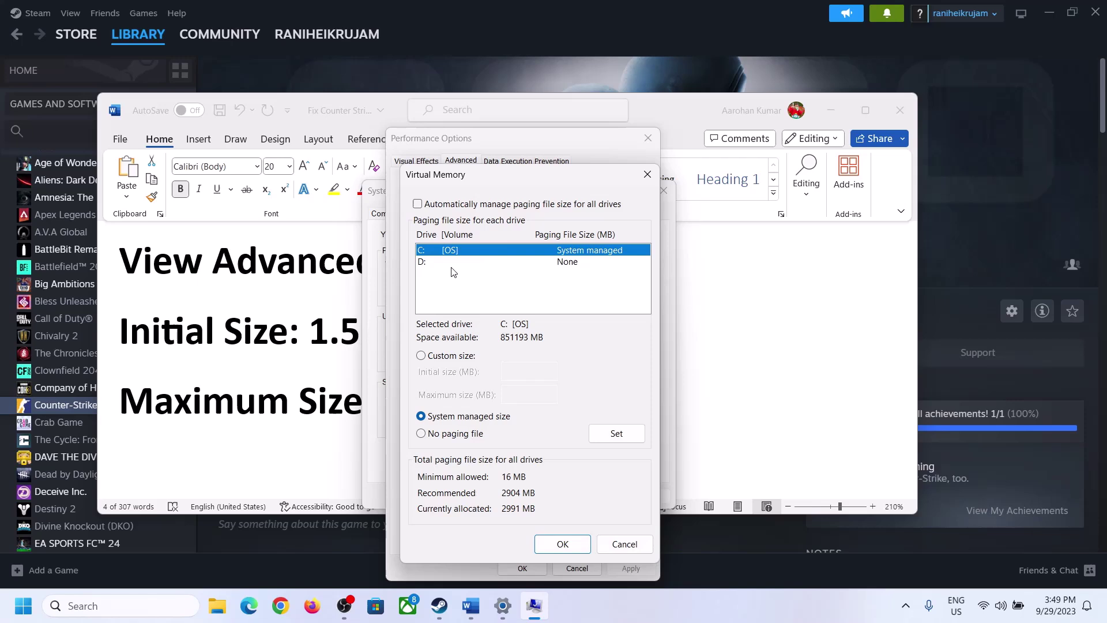
left_click(421, 357)
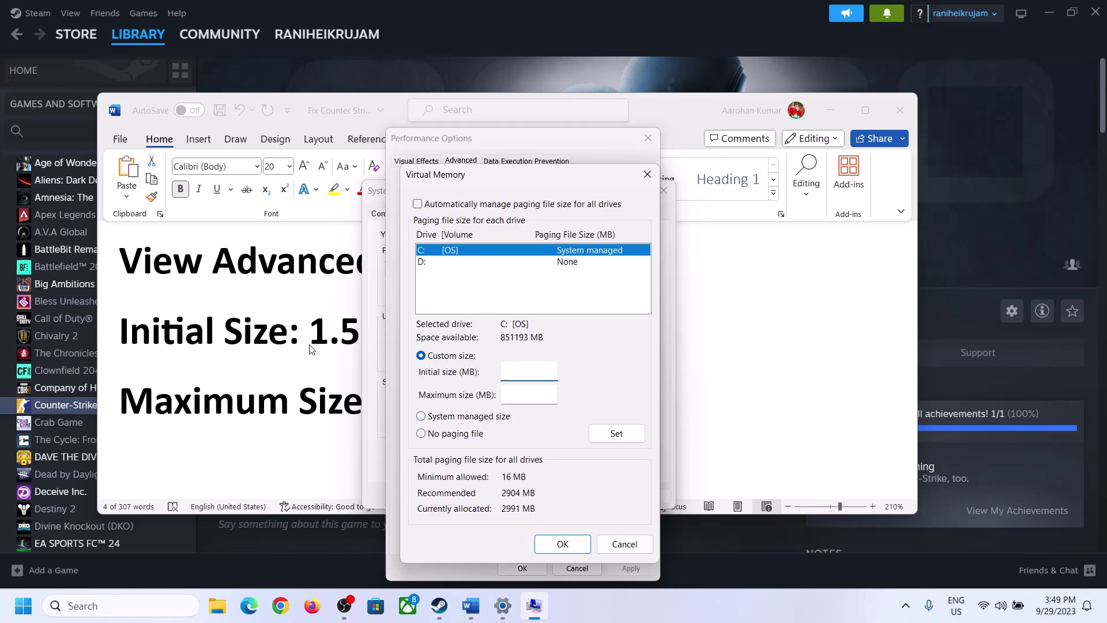
key("alt+Tab")
left_click_drag(319, 331, 512, 343)
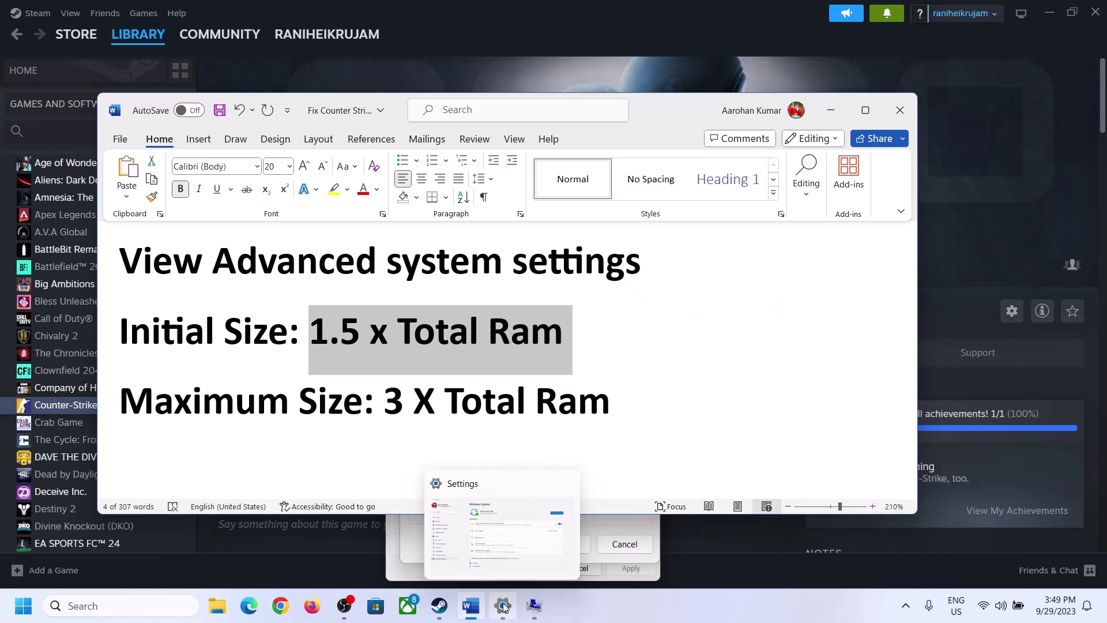
Check Installed RAM (16.0 GB) on Settings' About page, then return to the Virtual Memory dialog
left_click(503, 607)
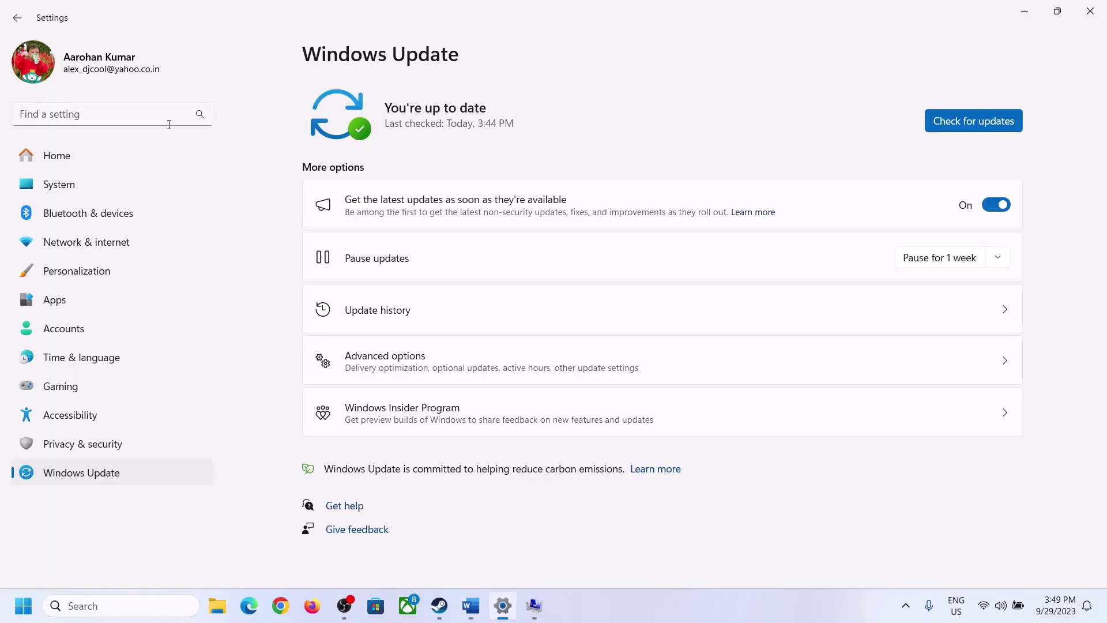
left_click(56, 185)
scroll(406, 457, "down", 10)
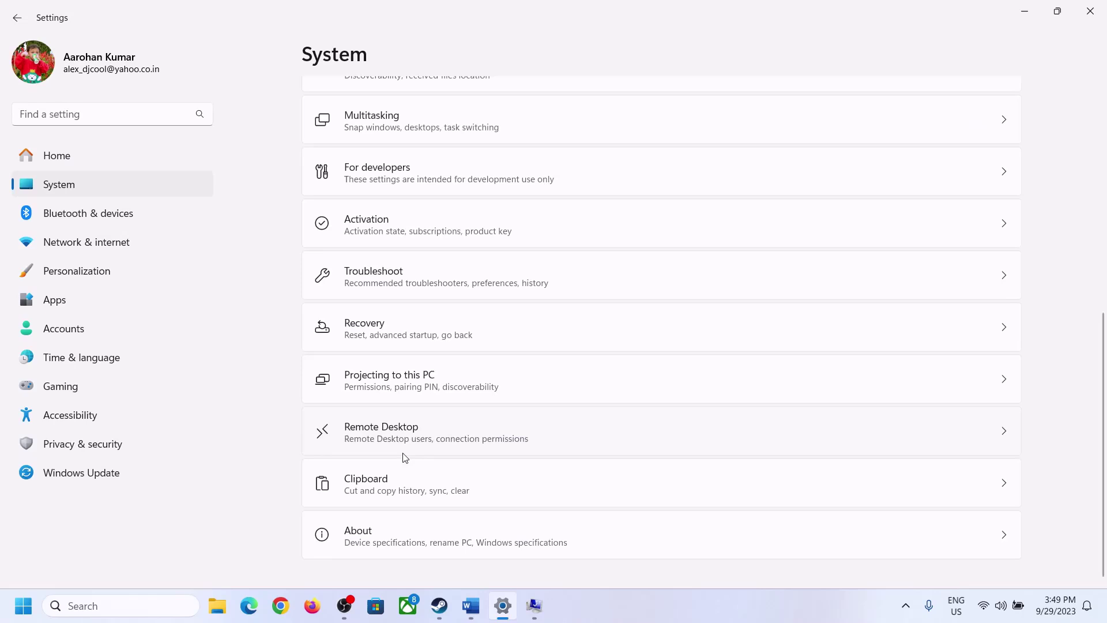
left_click(363, 543)
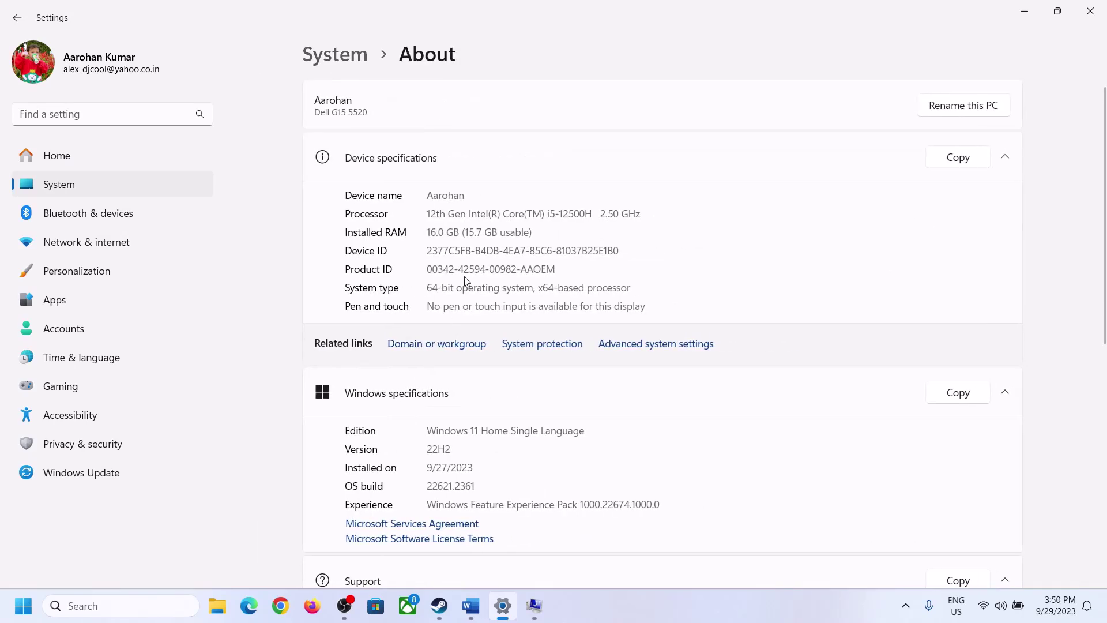
left_click_drag(437, 232, 421, 232)
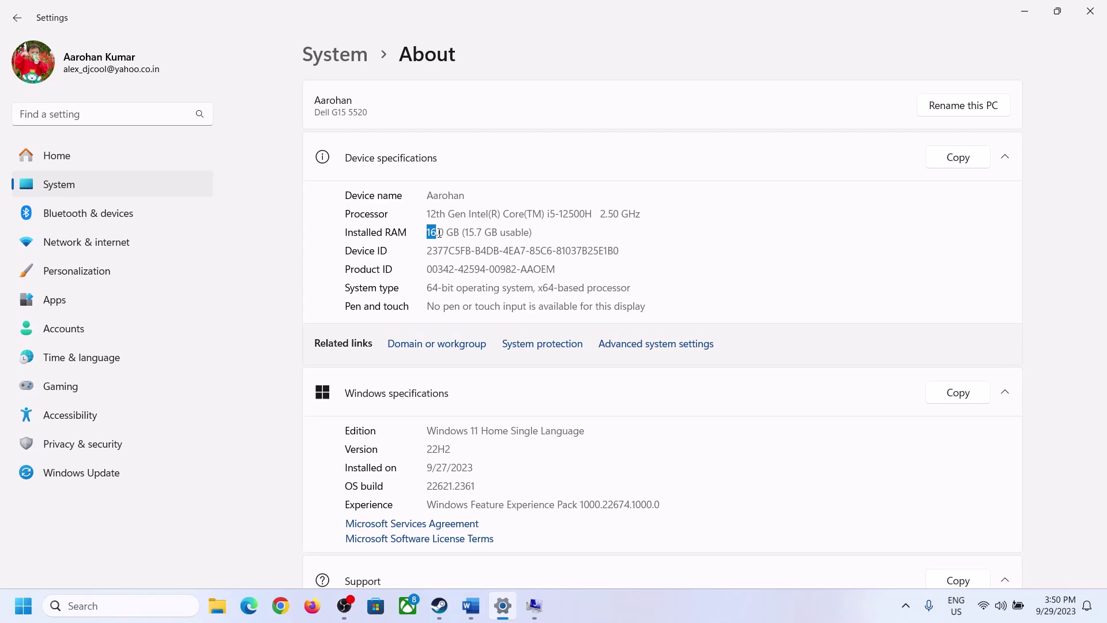
left_click(446, 234)
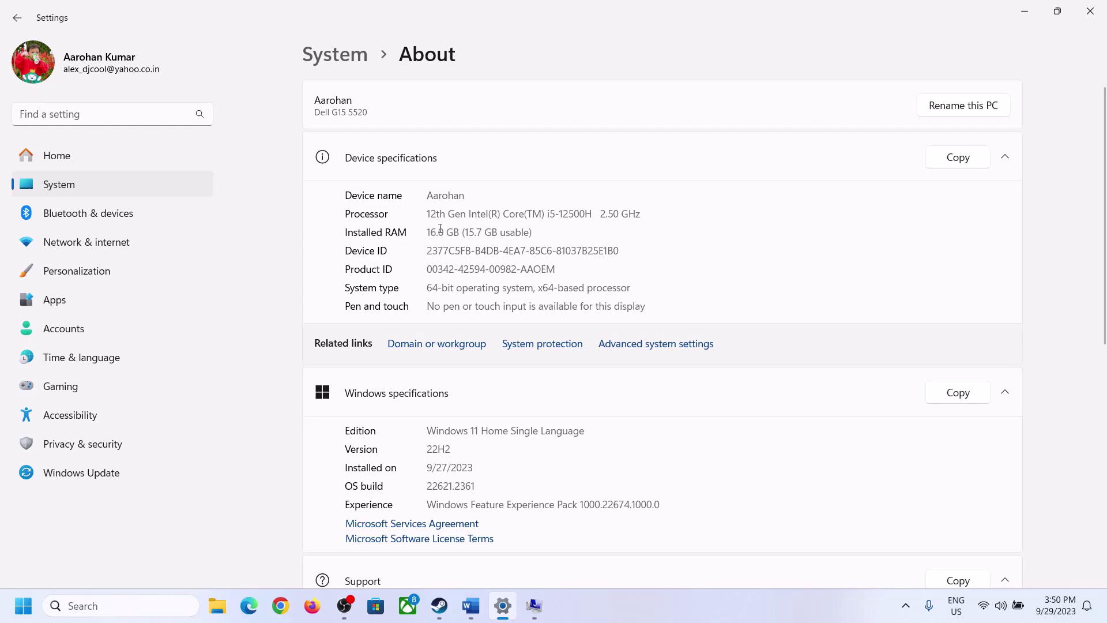
left_click_drag(440, 231, 423, 232)
left_click(530, 608)
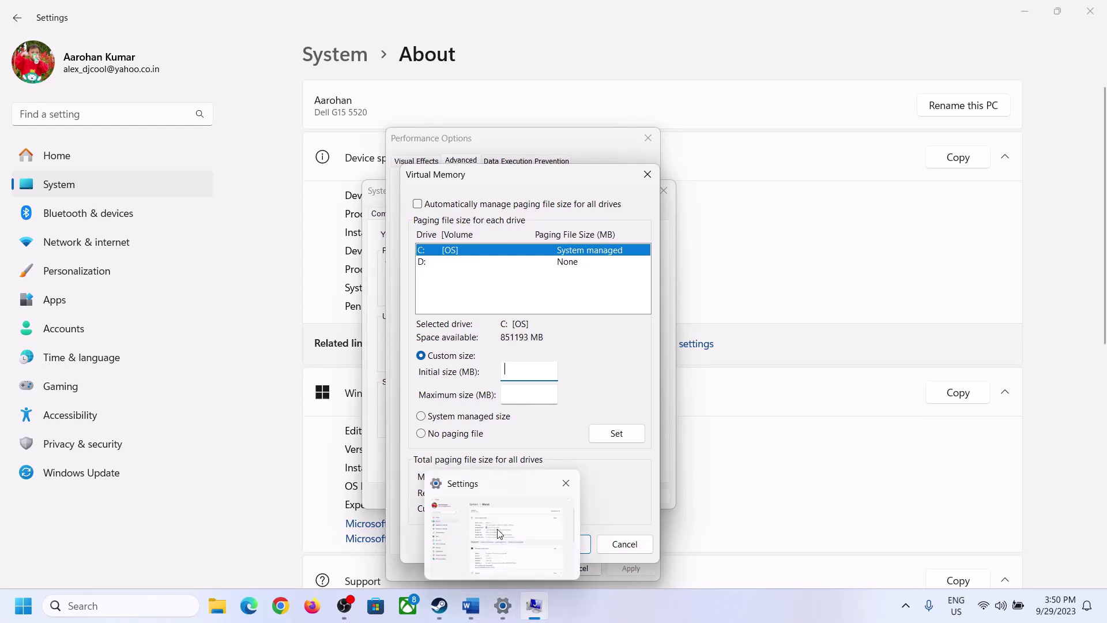
Launch Calculator with 'calc' from Run and place it on the right beside the Word notes
key("super+r")
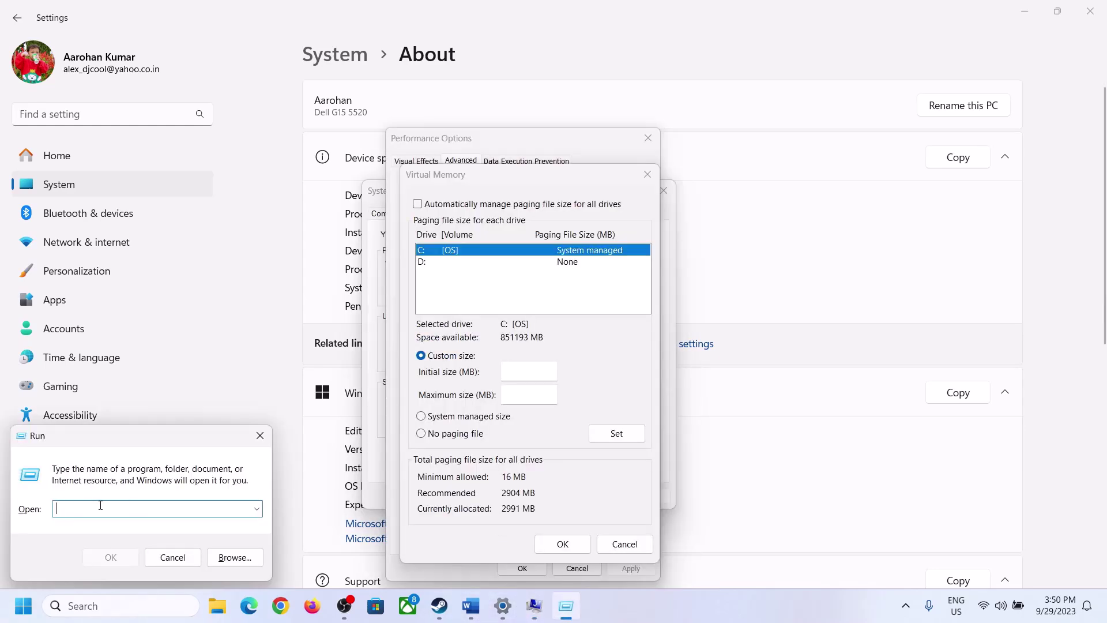
type("calc")
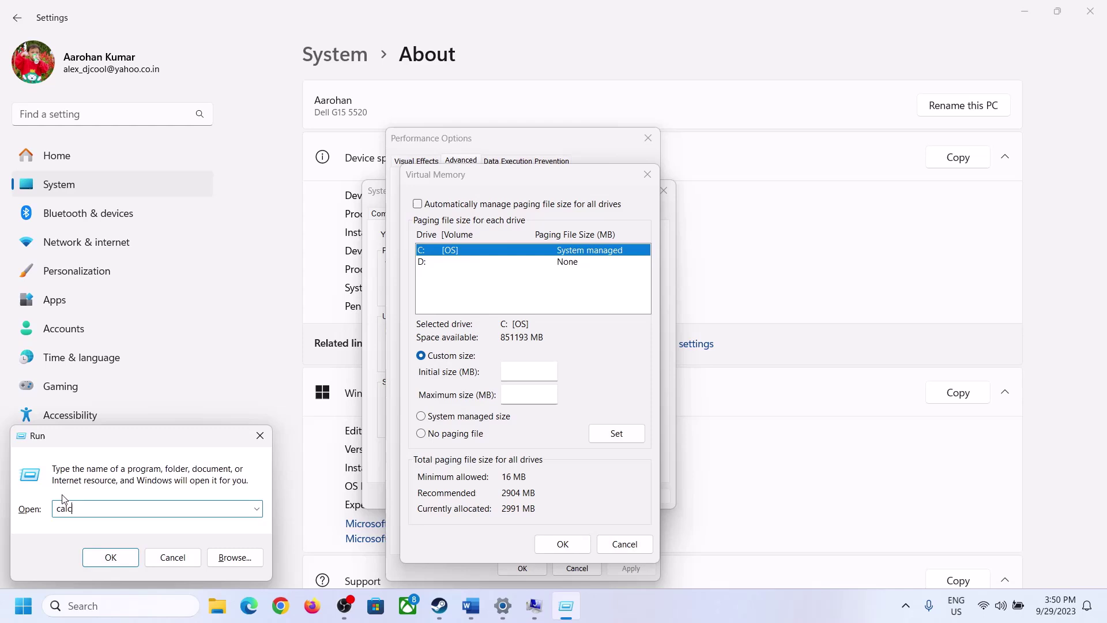
left_click(106, 557)
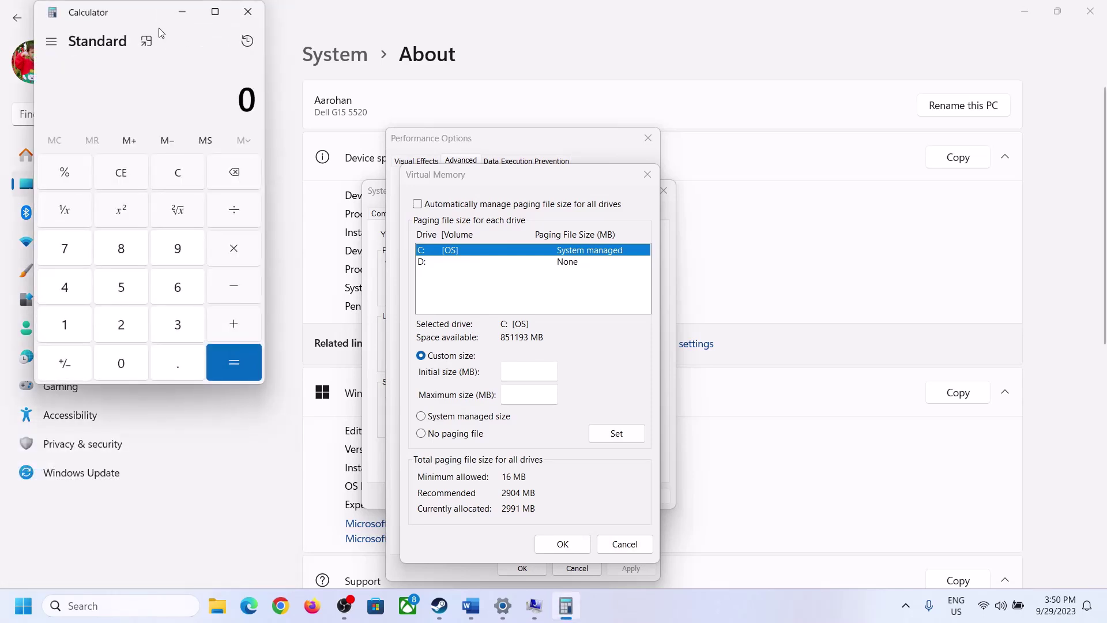
left_click_drag(159, 13, 793, 213)
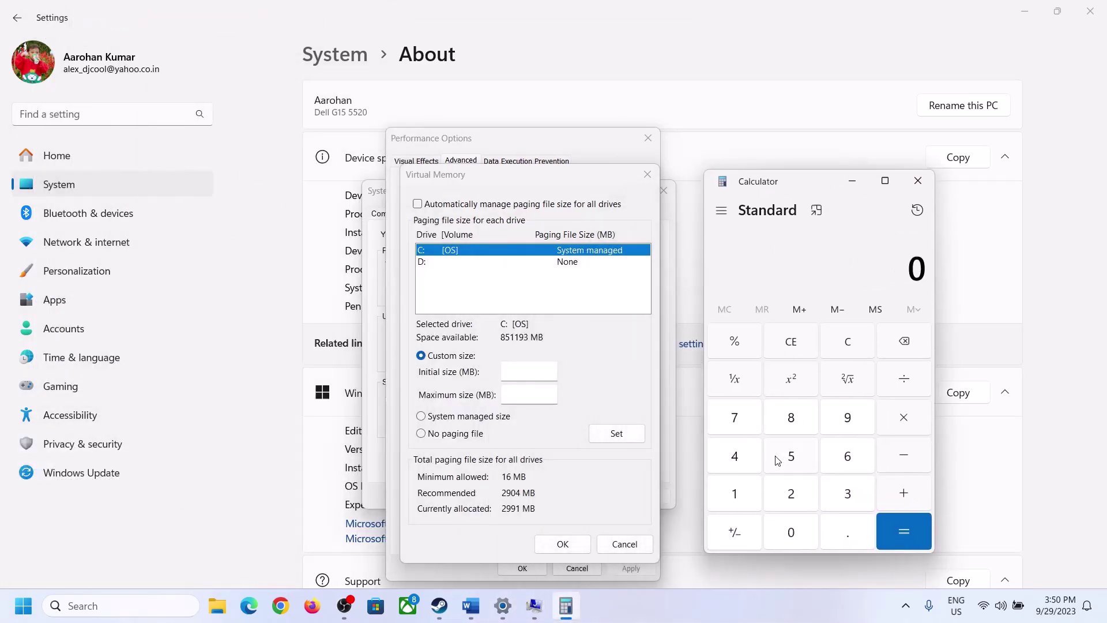
left_click(472, 616)
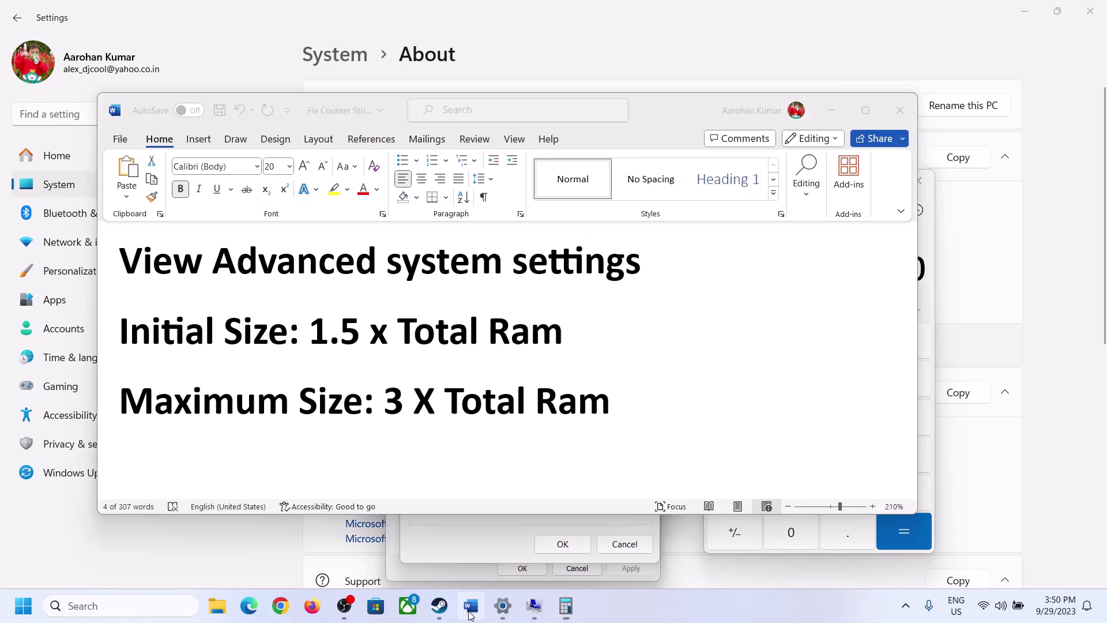
left_click(571, 606)
Calculate 16 × 1024 to get 16,384 MB of RAM
left_click(737, 497)
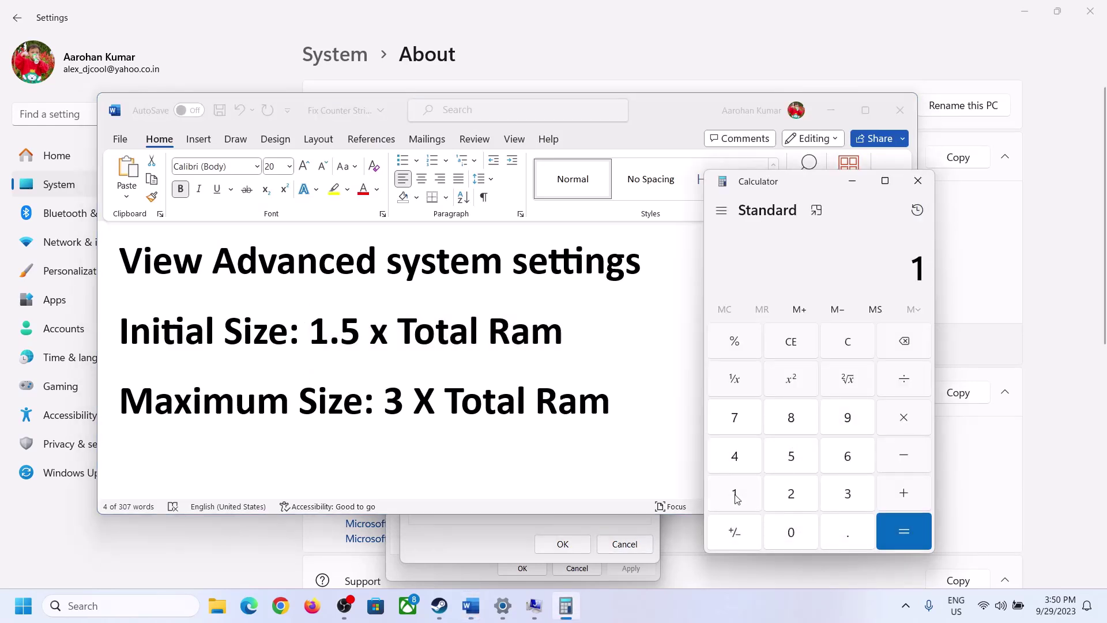
left_click(843, 466)
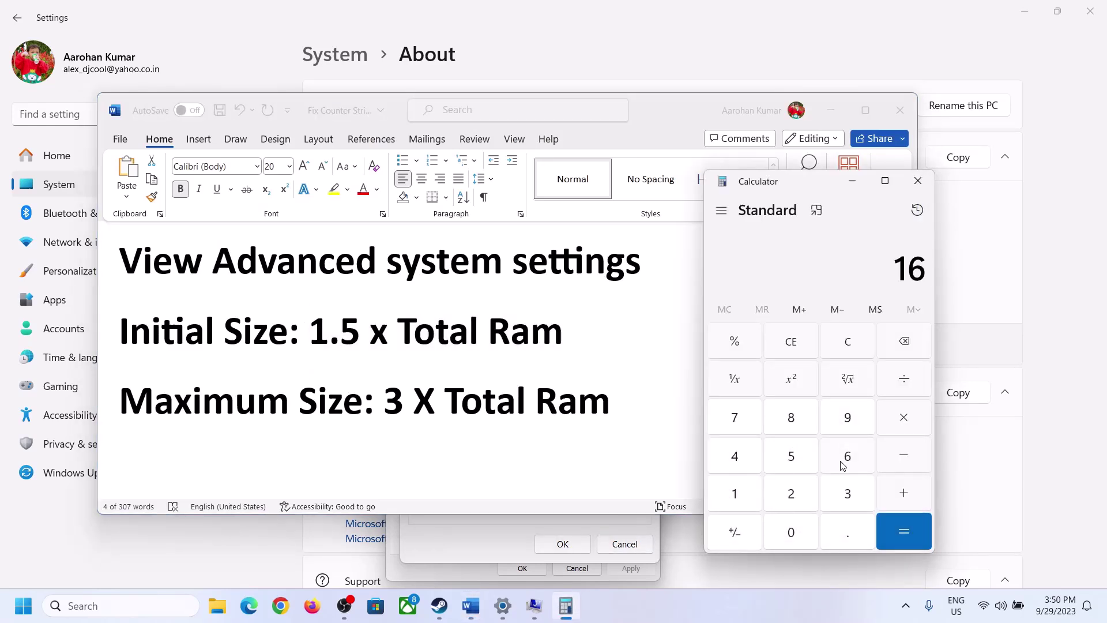
left_click(852, 356)
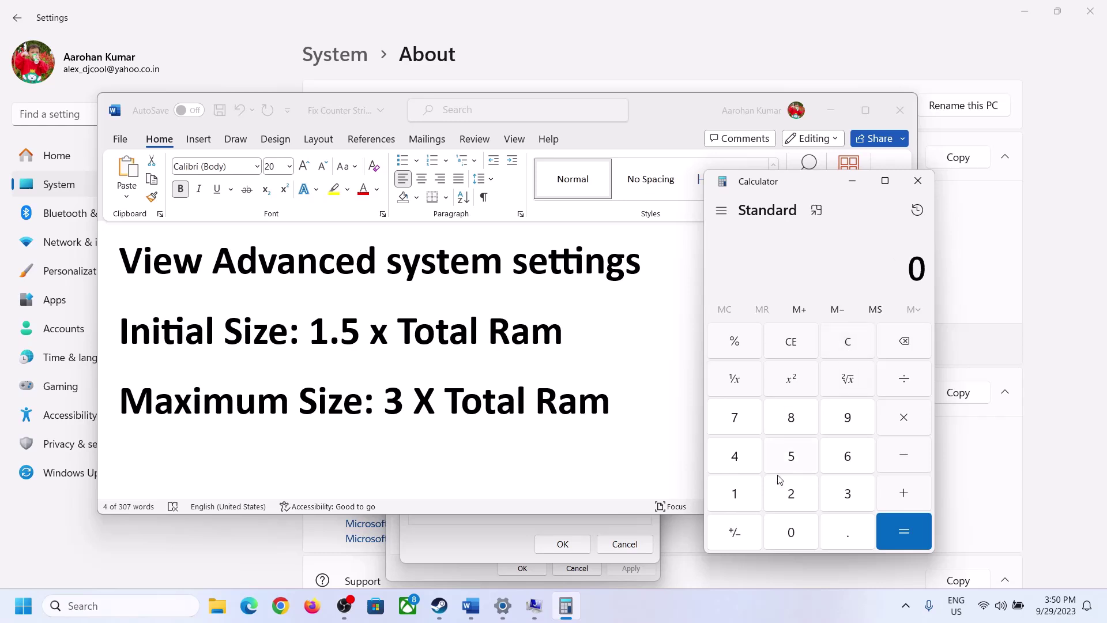
left_click(744, 495)
left_click(830, 463)
left_click(902, 425)
left_click(738, 502)
left_click(793, 539)
left_click(796, 503)
left_click(745, 469)
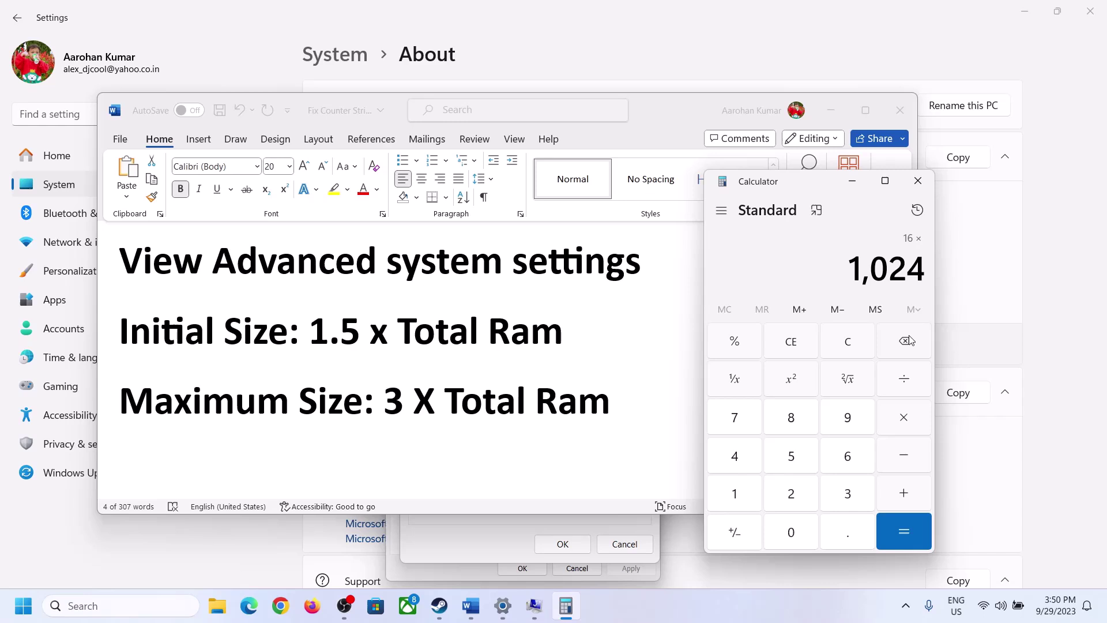
left_click(903, 531)
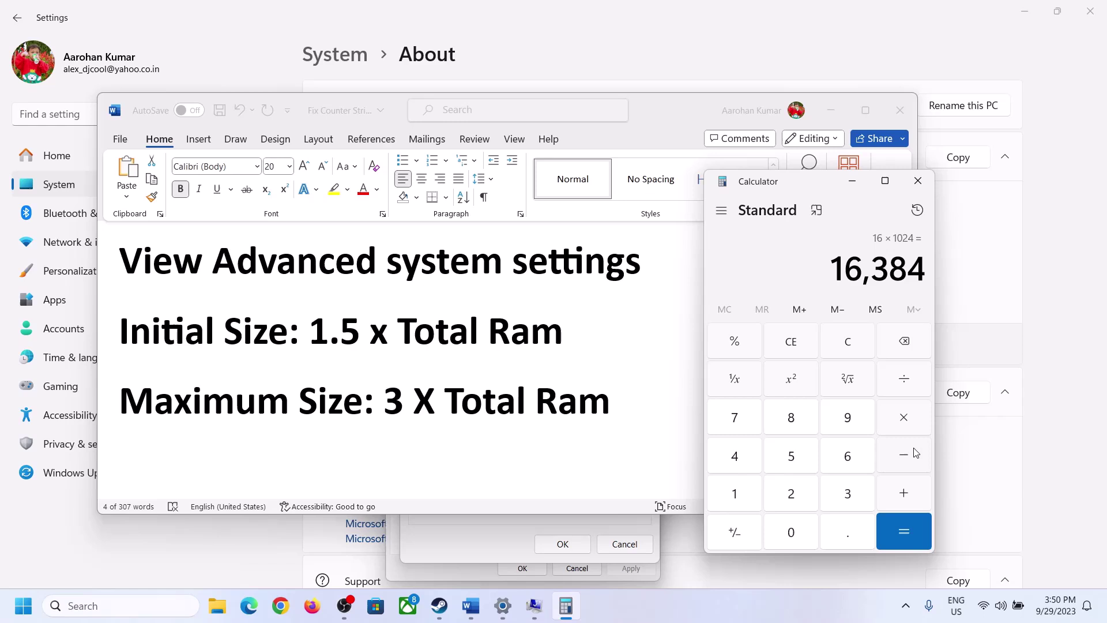
Multiply 16,384 by 1.5 to get 24,576
left_click(909, 424)
left_click(753, 500)
left_click(842, 540)
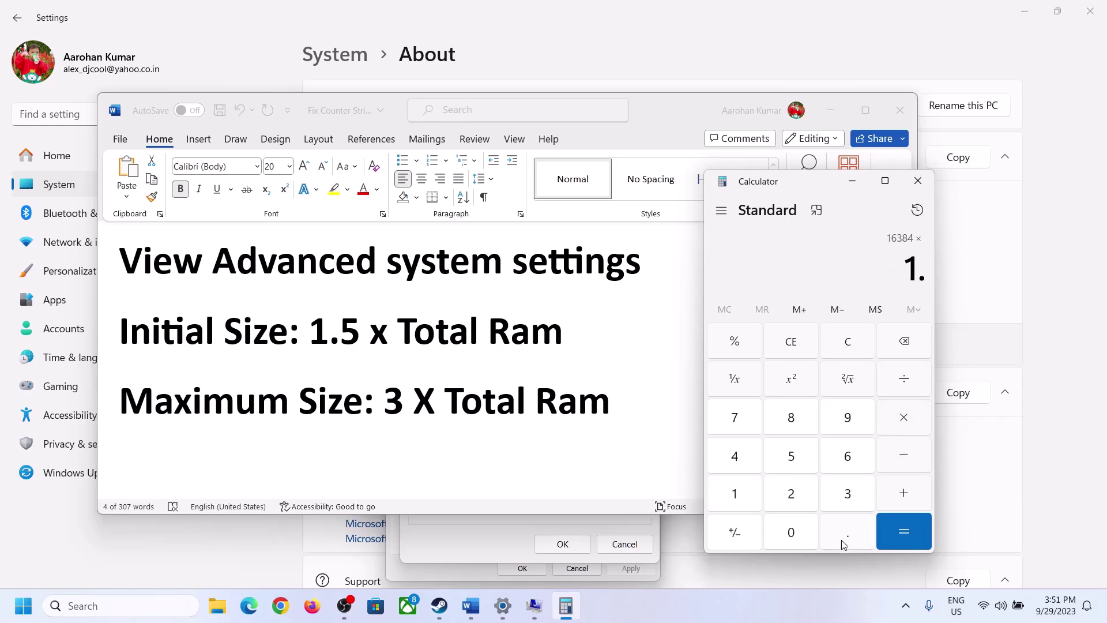
left_click(795, 457)
left_click(904, 528)
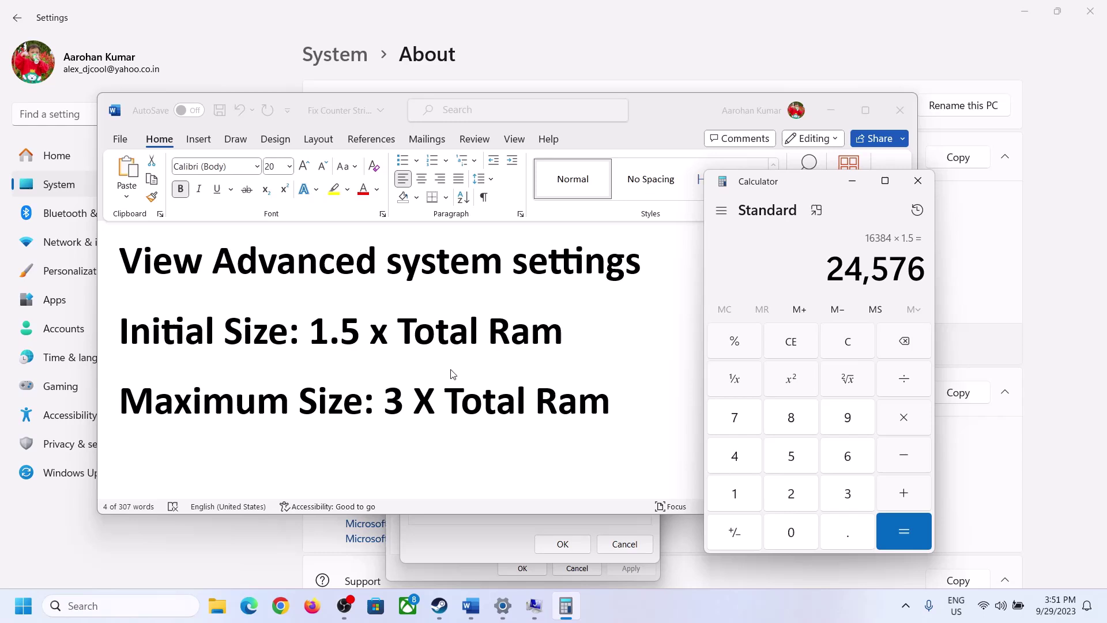
Enter 24576 as the Initial size in the Virtual Memory dialog
left_click(492, 542)
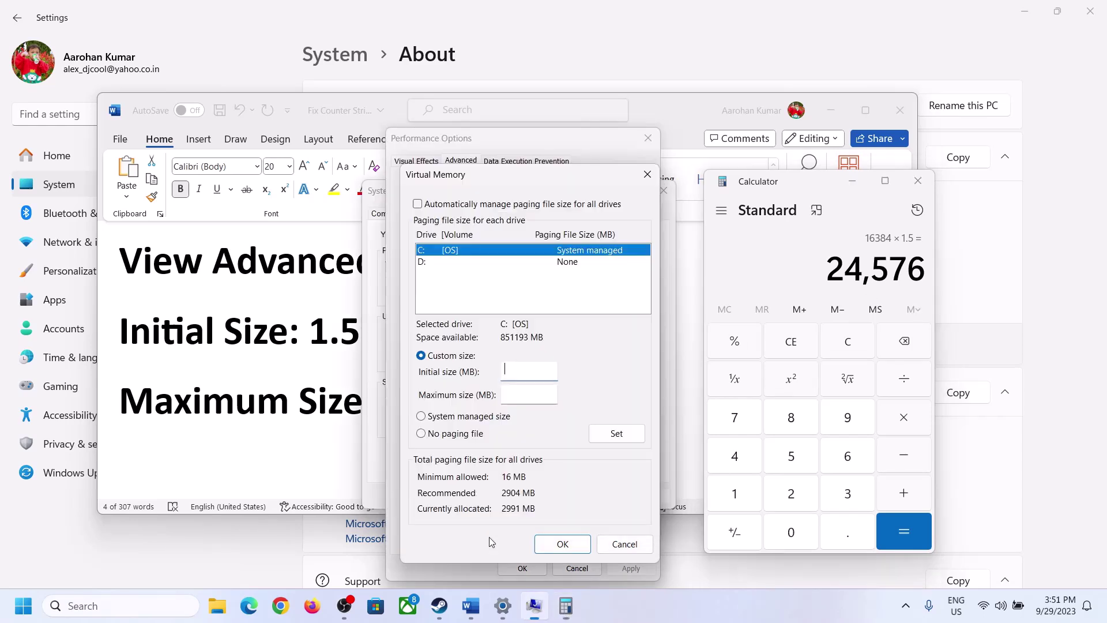
left_click(524, 373)
type("24576")
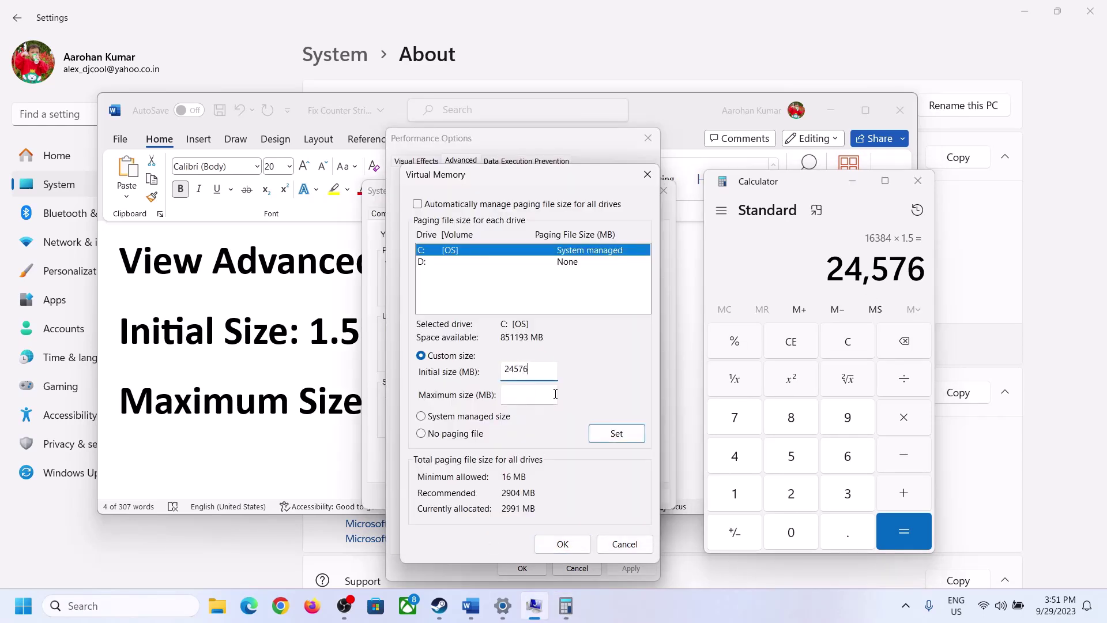
left_click(555, 394)
left_click(320, 407)
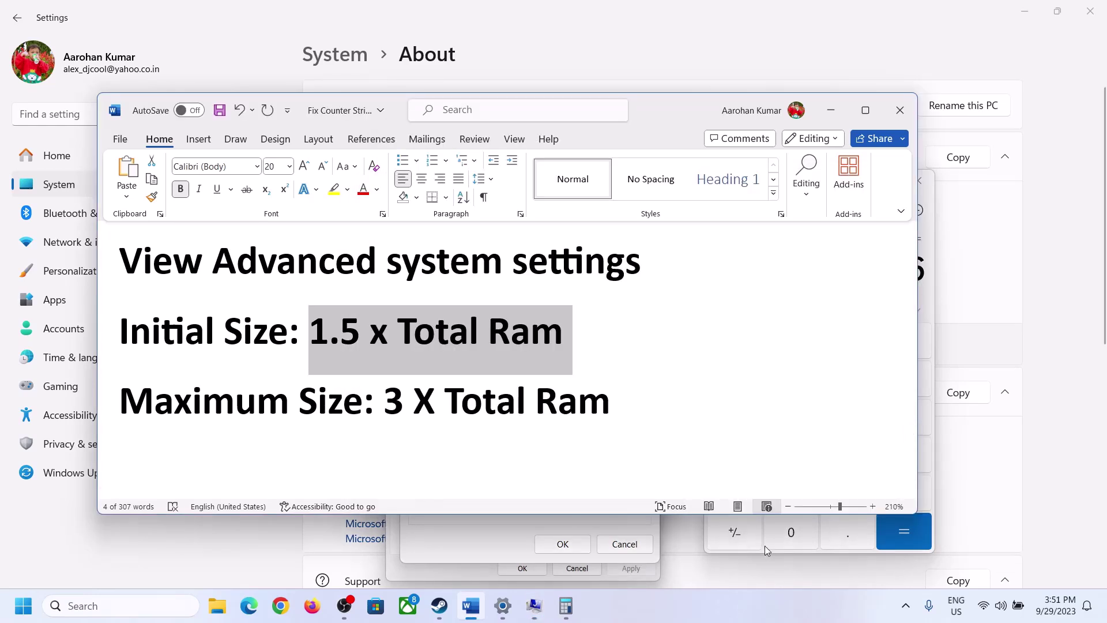
Clear Calculator, confirm installed RAM on the About page, and recompute 16 × 1024 = 16,384
left_click(931, 304)
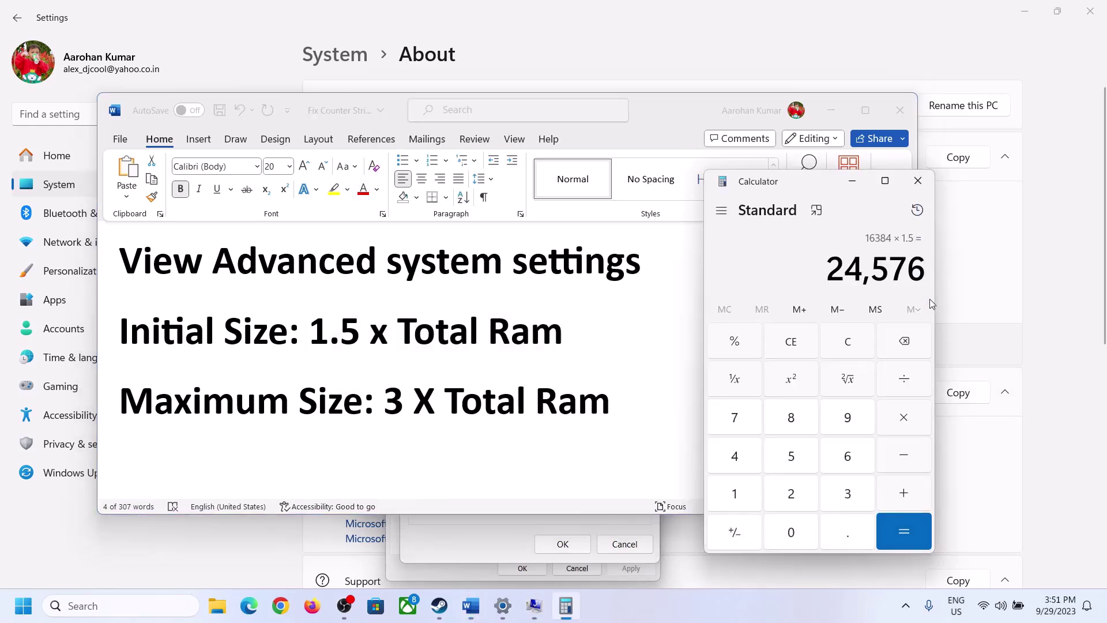
left_click(857, 340)
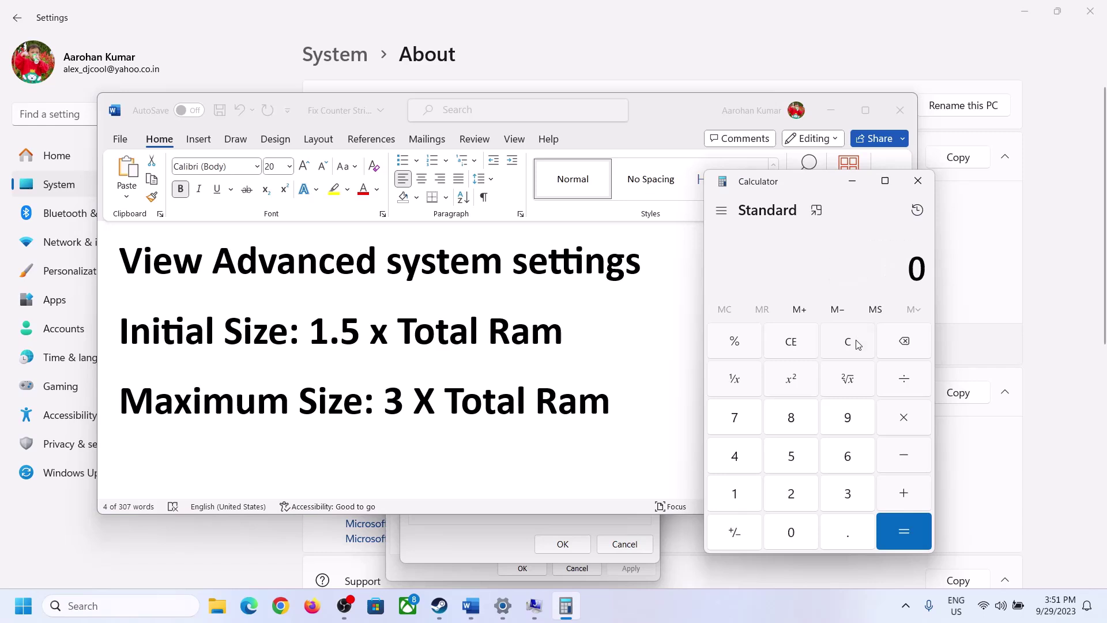
left_click(507, 607)
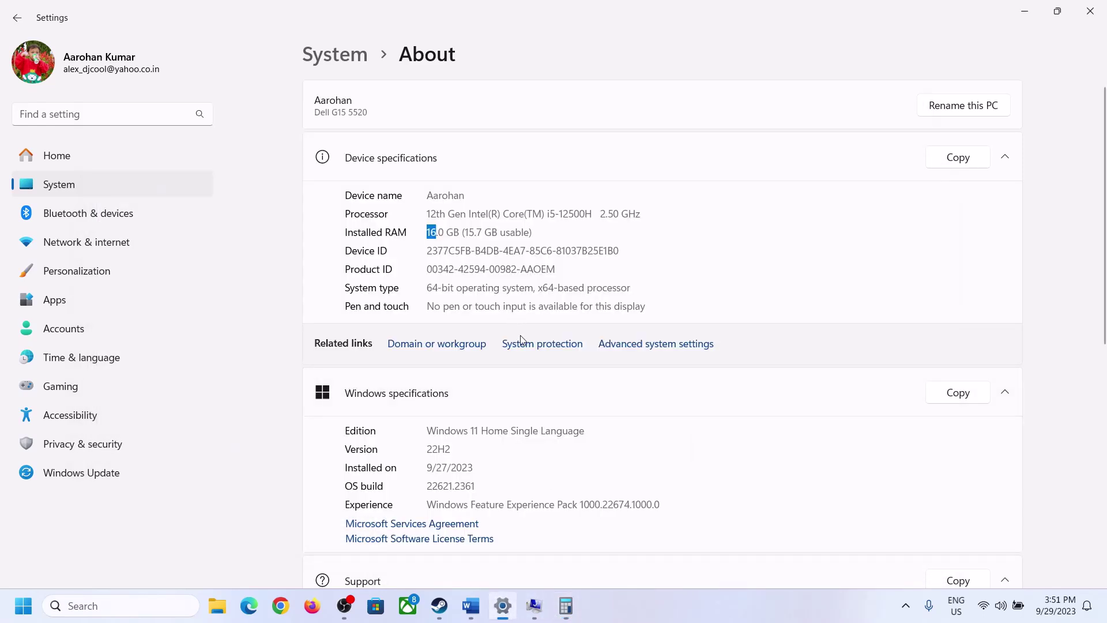
left_click(566, 603)
left_click(748, 491)
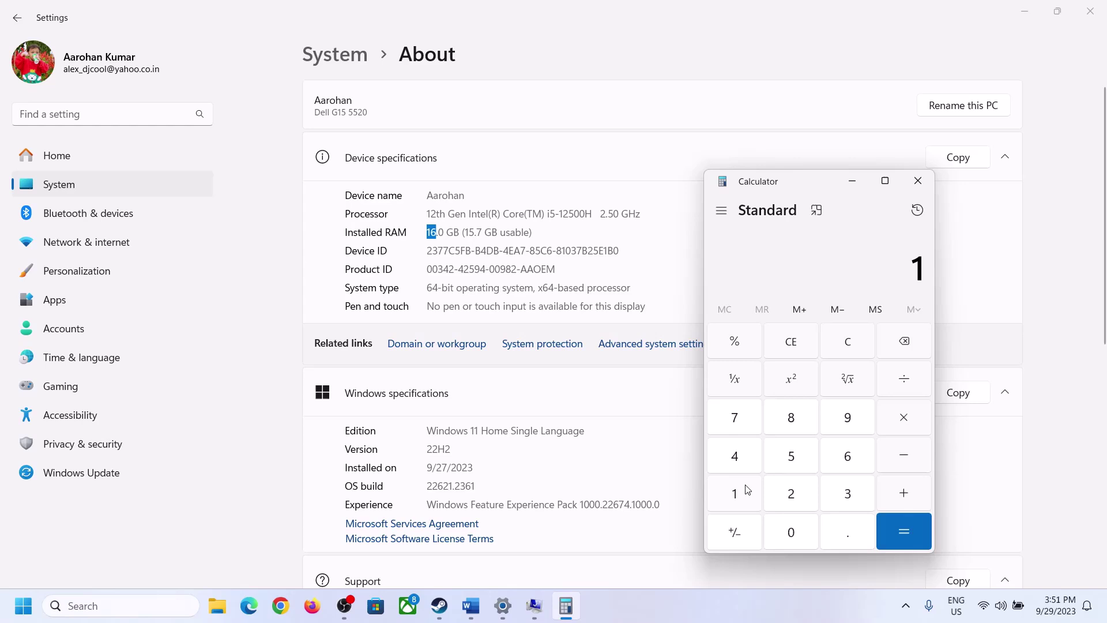
left_click(844, 458)
left_click(901, 419)
left_click(744, 491)
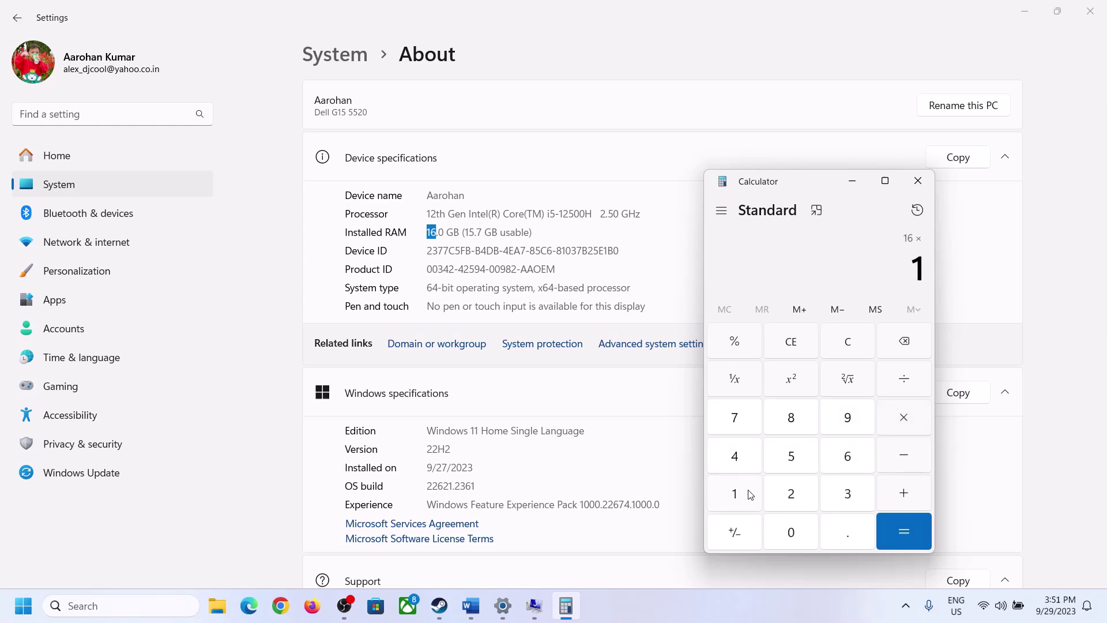
left_click(784, 516)
left_click(791, 493)
left_click(736, 459)
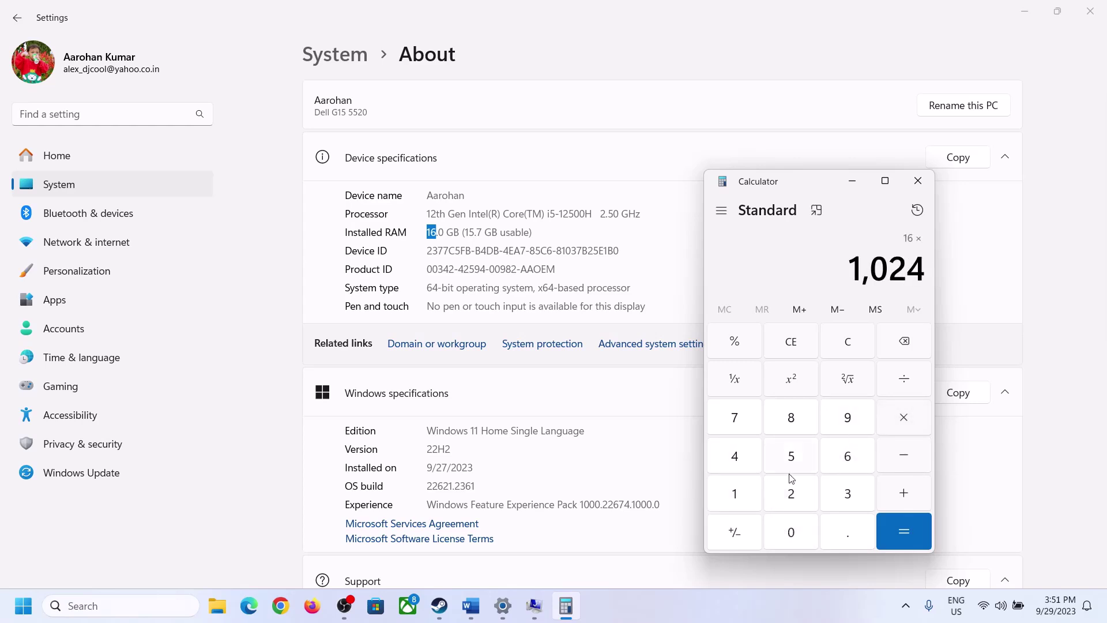
left_click(895, 538)
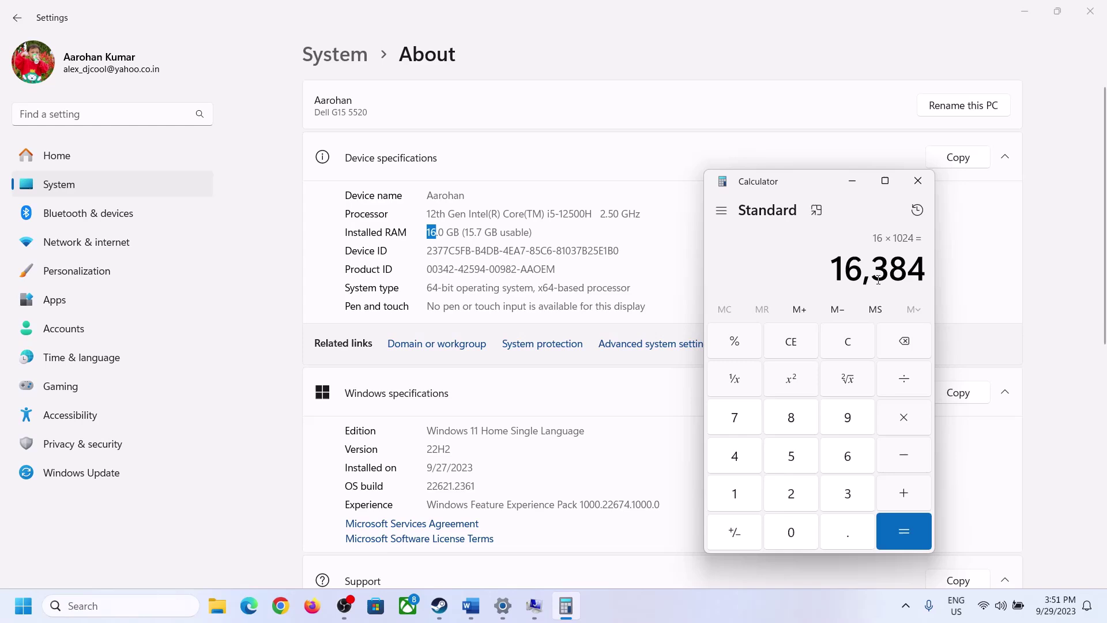
Multiply 16,384 by 3 for 49,152 and start typing it as the Maximum size
left_click(471, 605)
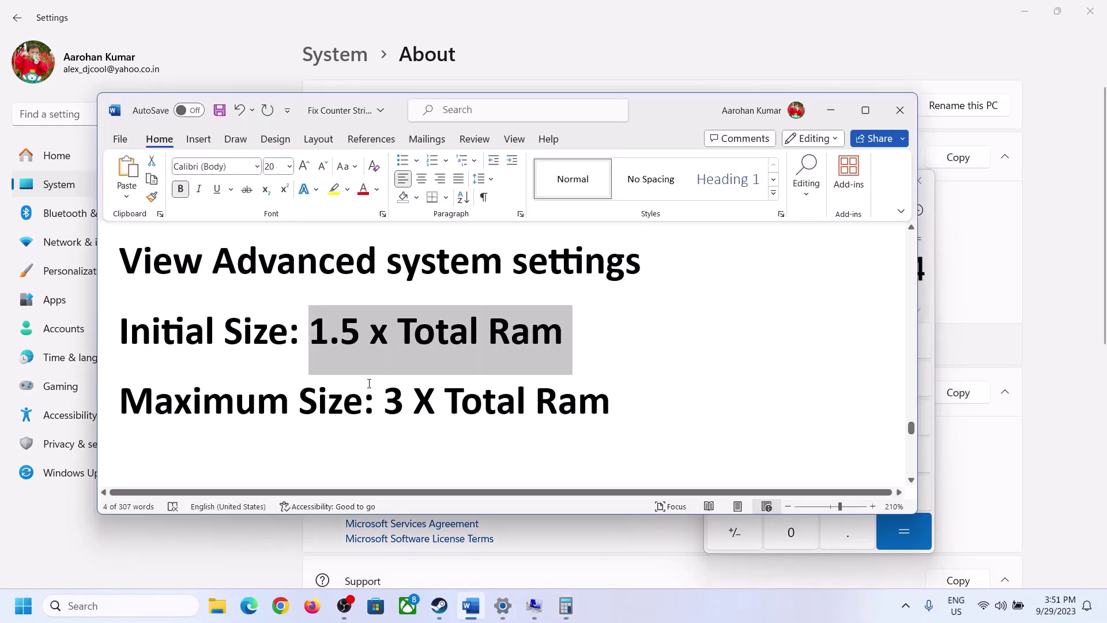
left_click(566, 605)
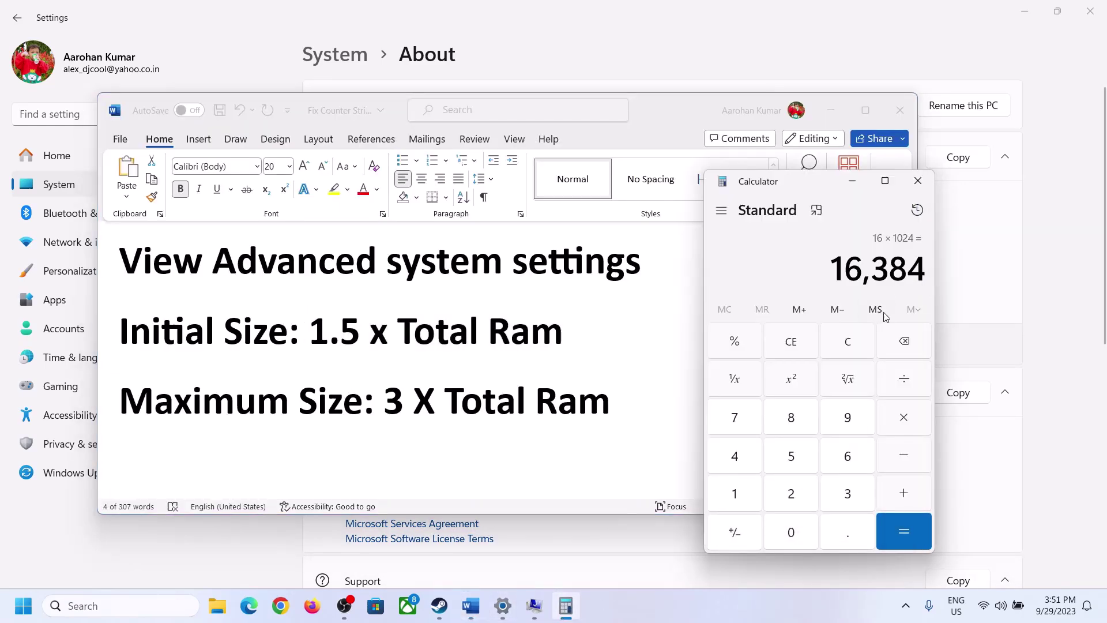
left_click(903, 417)
left_click(847, 494)
left_click(913, 529)
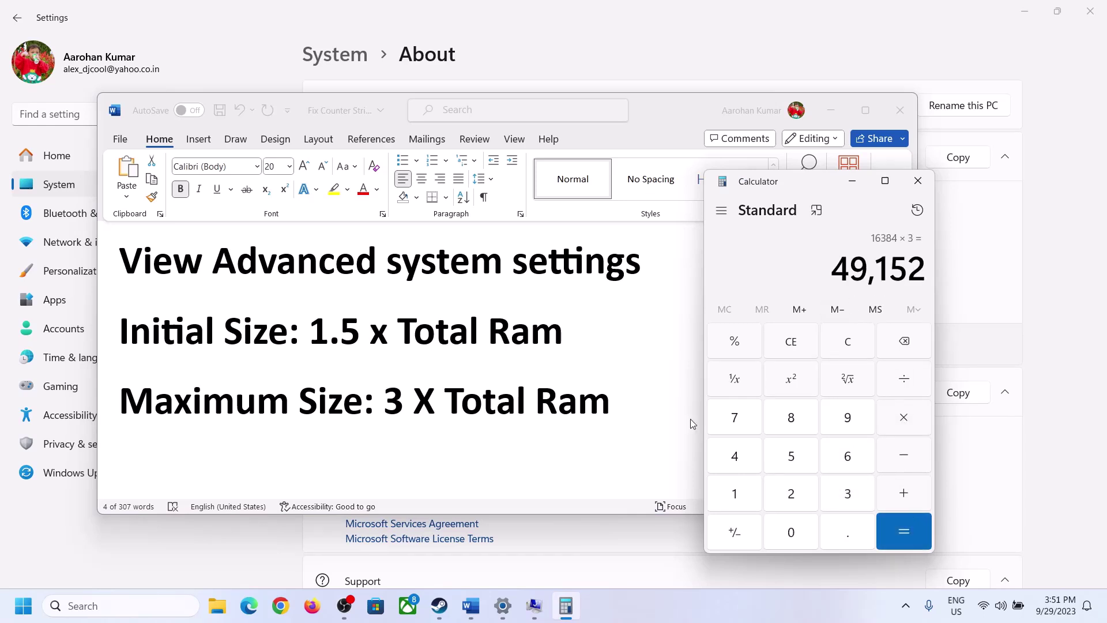
left_click(534, 605)
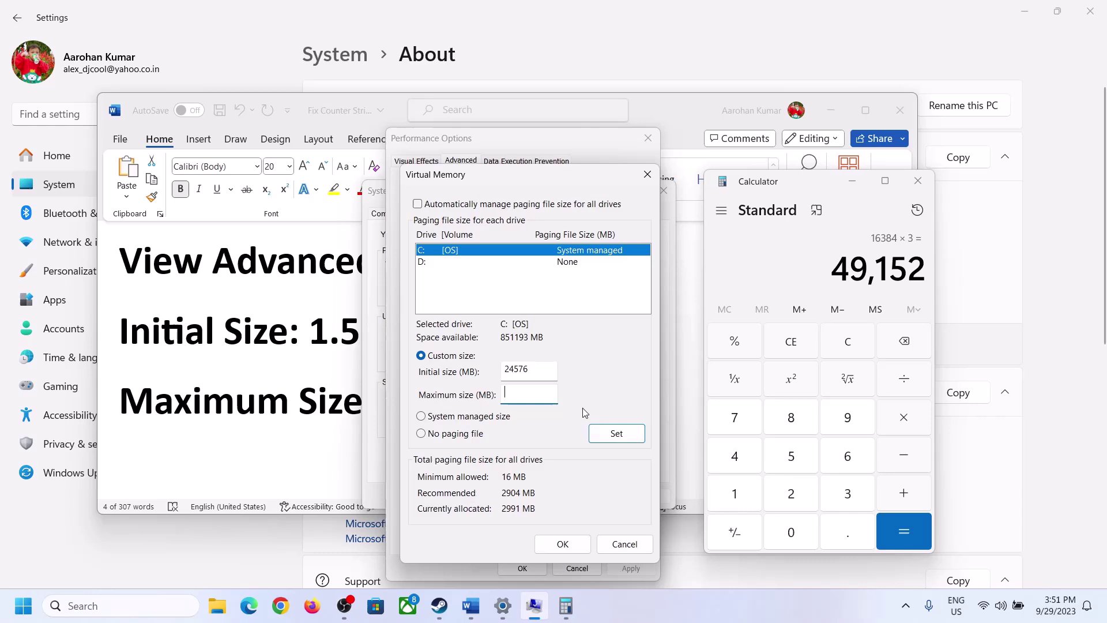
type("49152")
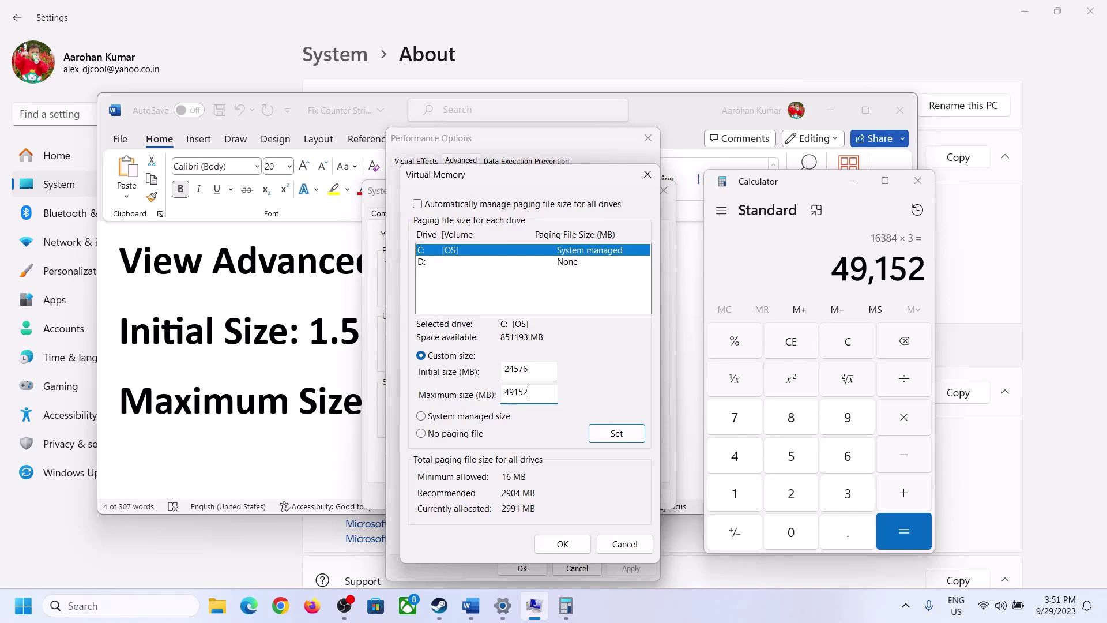
Set drive C's page file to 24576–49152 MB, confirm all dialogs, and postpone the restart
left_click(616, 436)
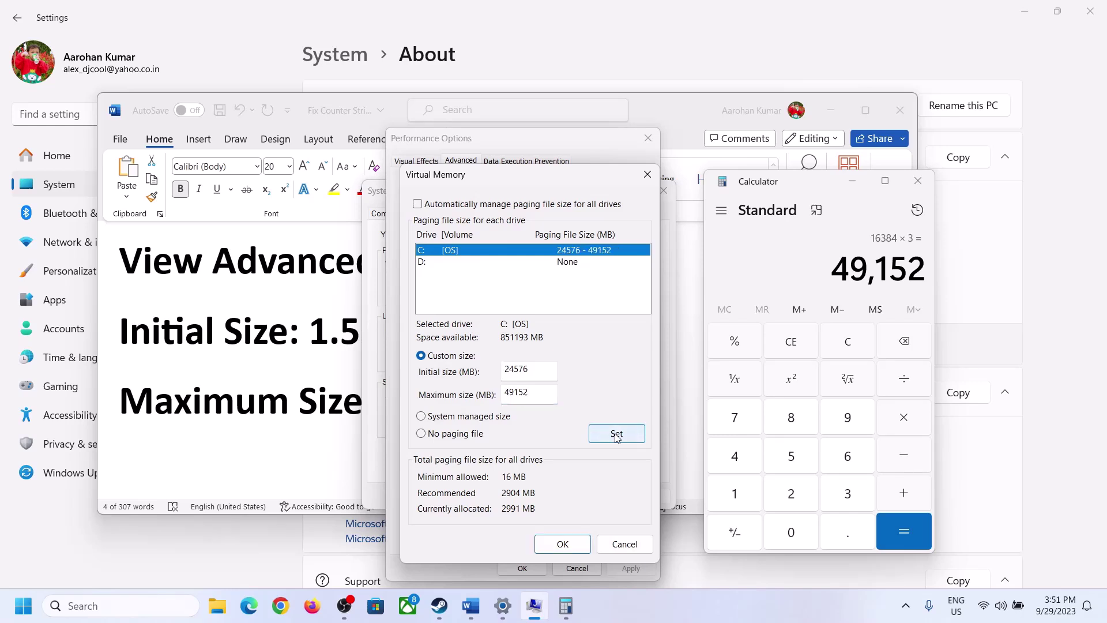
left_click(568, 544)
left_click(686, 354)
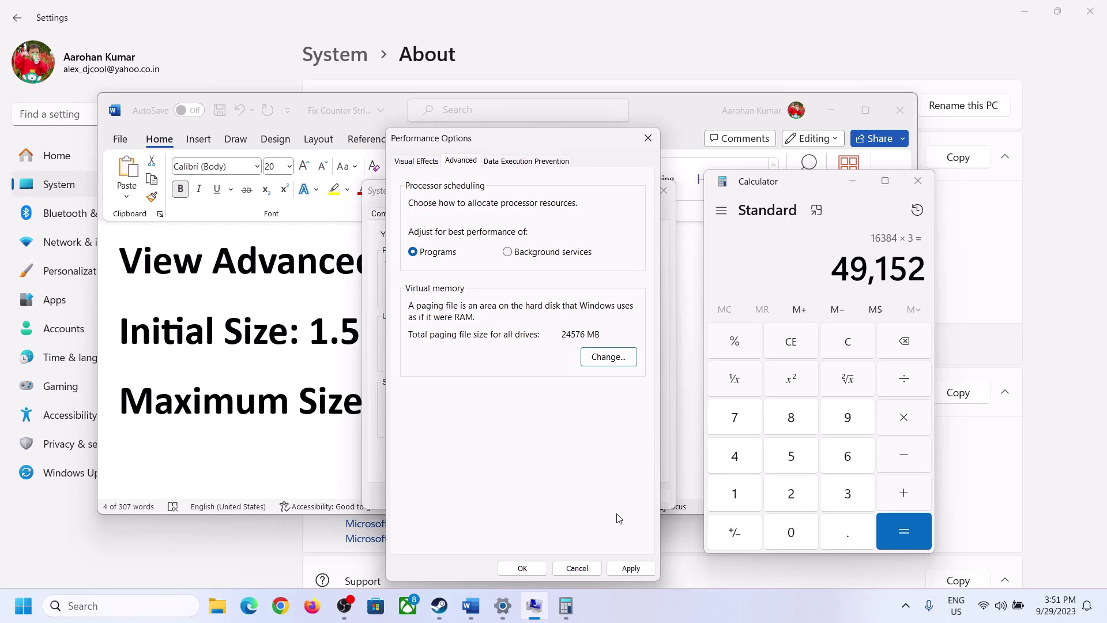
left_click(630, 568)
left_click(540, 570)
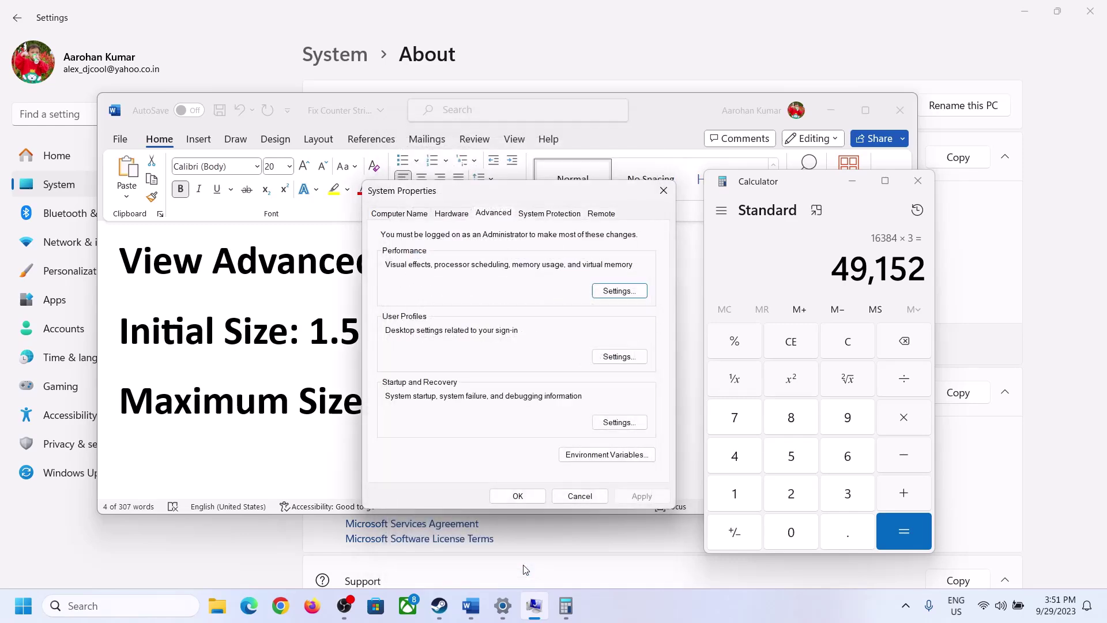
left_click(525, 495)
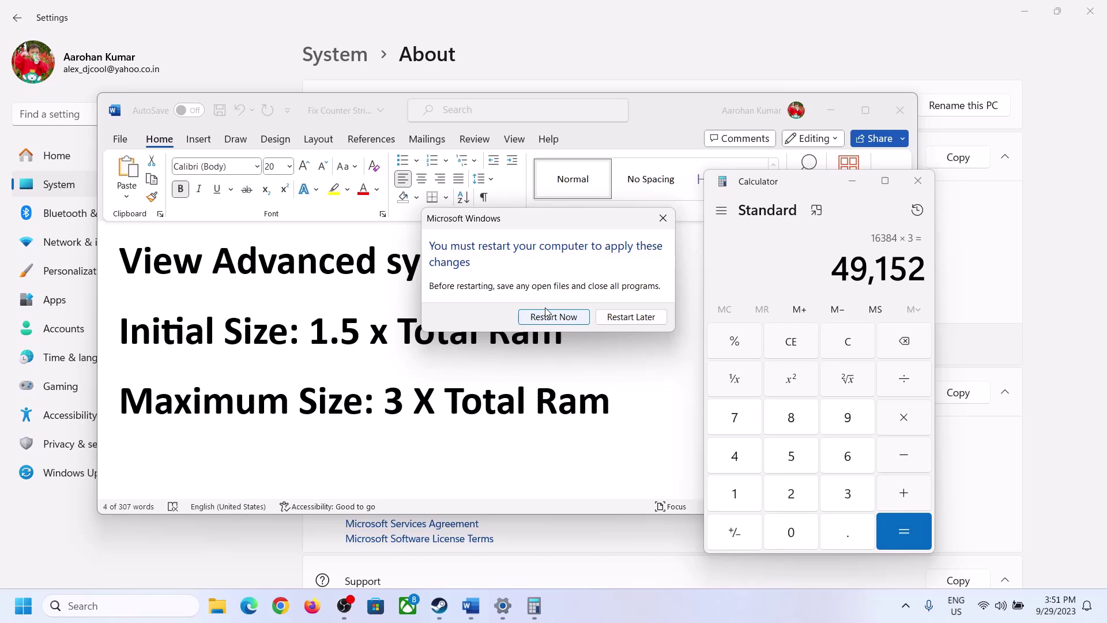
left_click(663, 219)
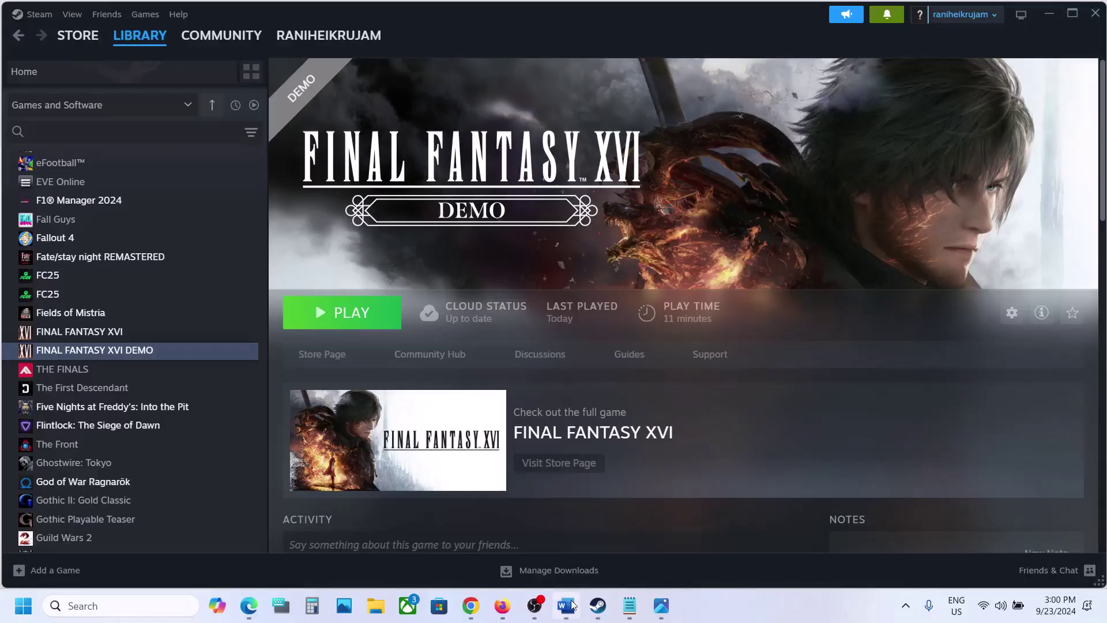
Highlight the Frame Generation and shadow-quality notes, minimize Word, and open the game's Config menu
left_click(566, 606)
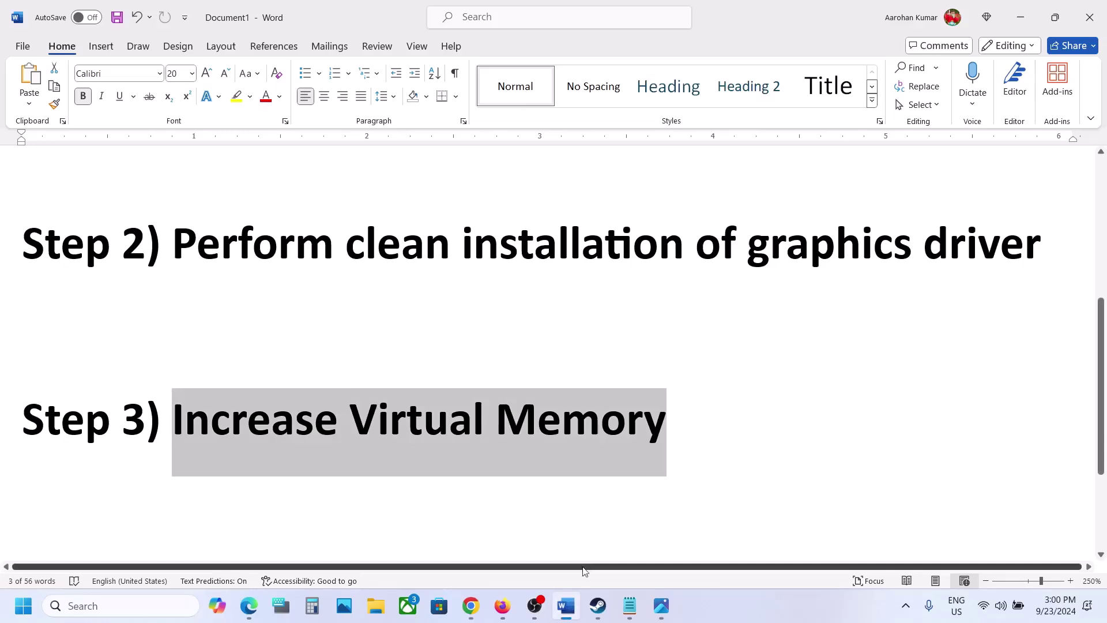
scroll(528, 449, "down", 3)
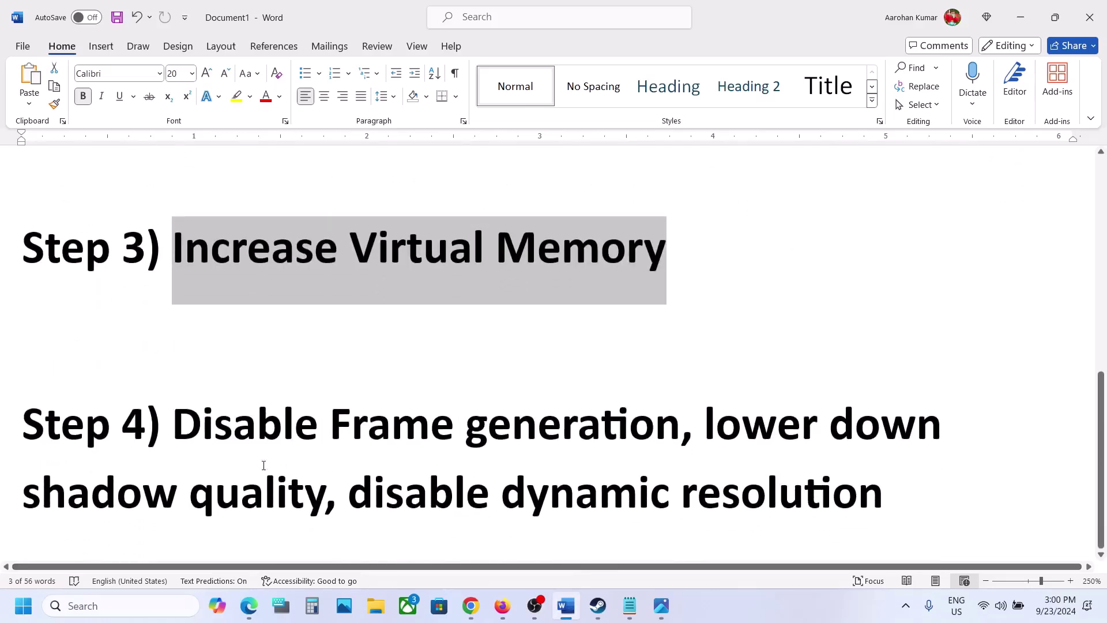
left_click_drag(192, 433, 589, 419)
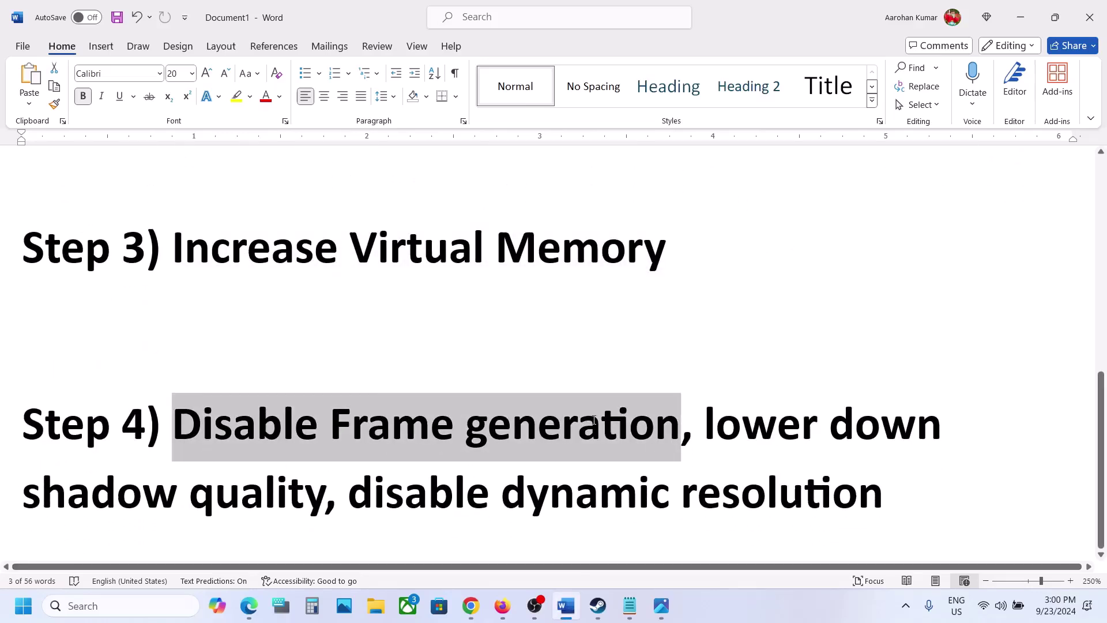
left_click_drag(706, 427, 882, 493)
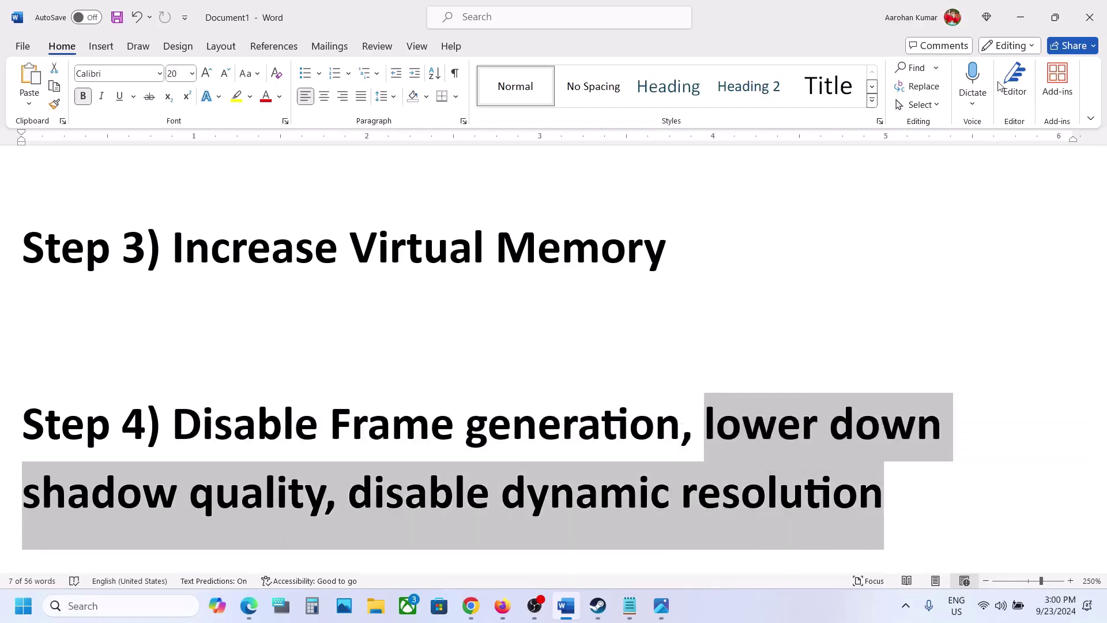
left_click(1020, 17)
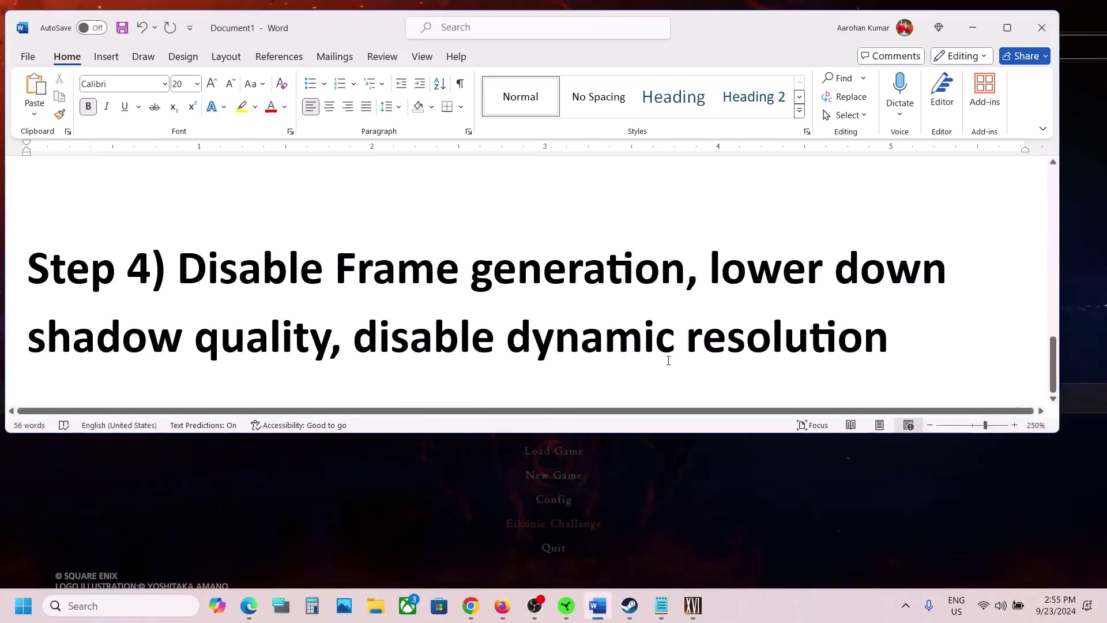
left_click(564, 455)
left_click(554, 501)
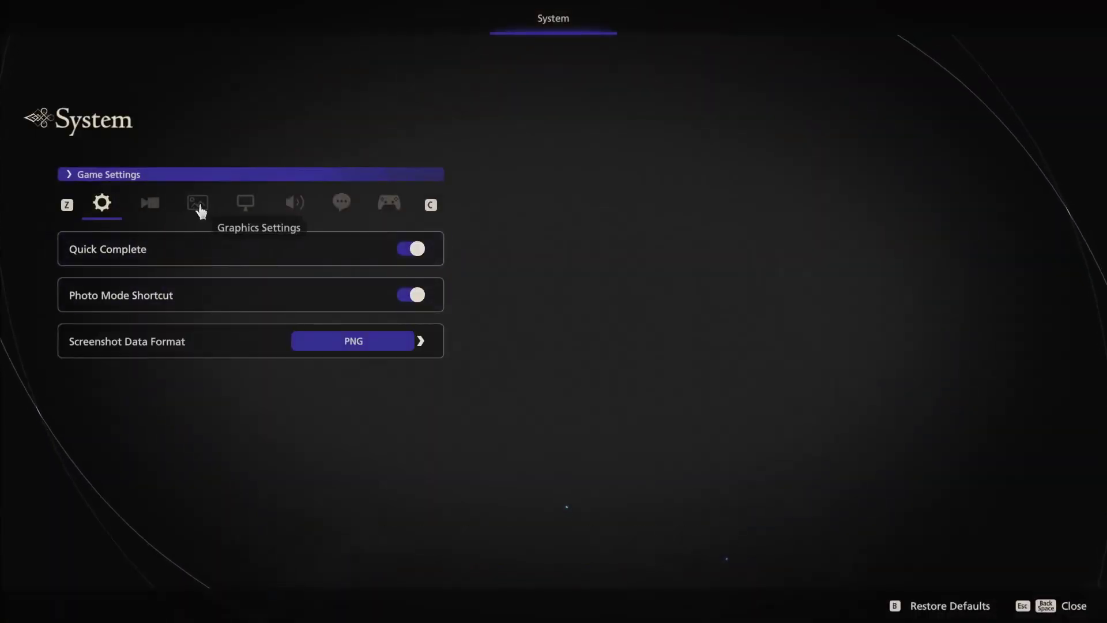
In Graphics Settings, switch Dynamic Resolution off and set Upscaling to Quality
left_click(200, 209)
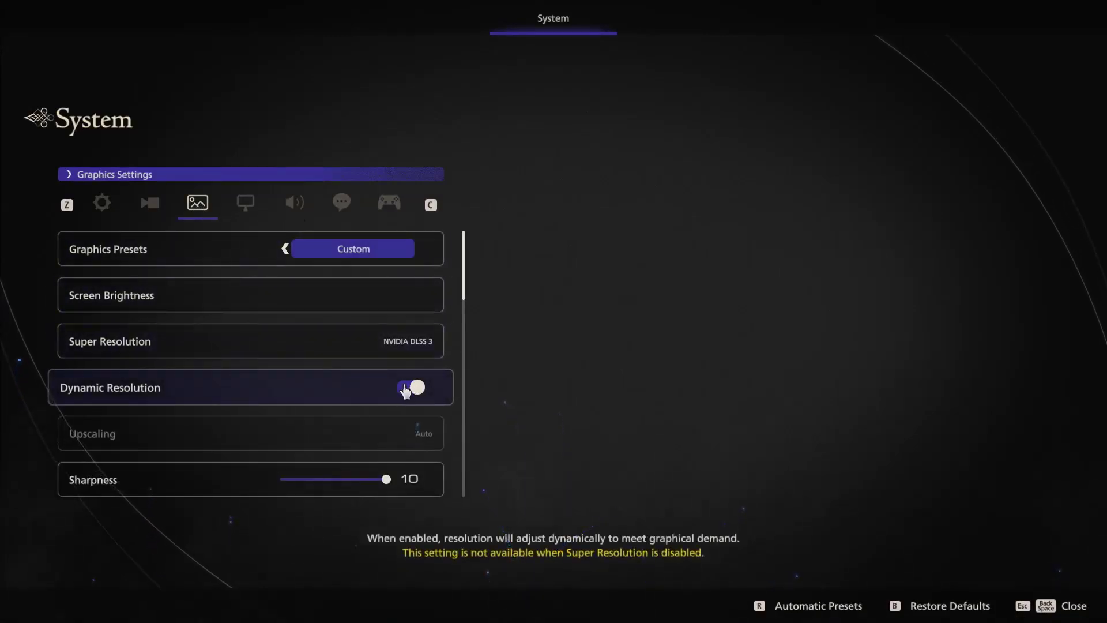
left_click(407, 388)
key("Down")
key("Down")
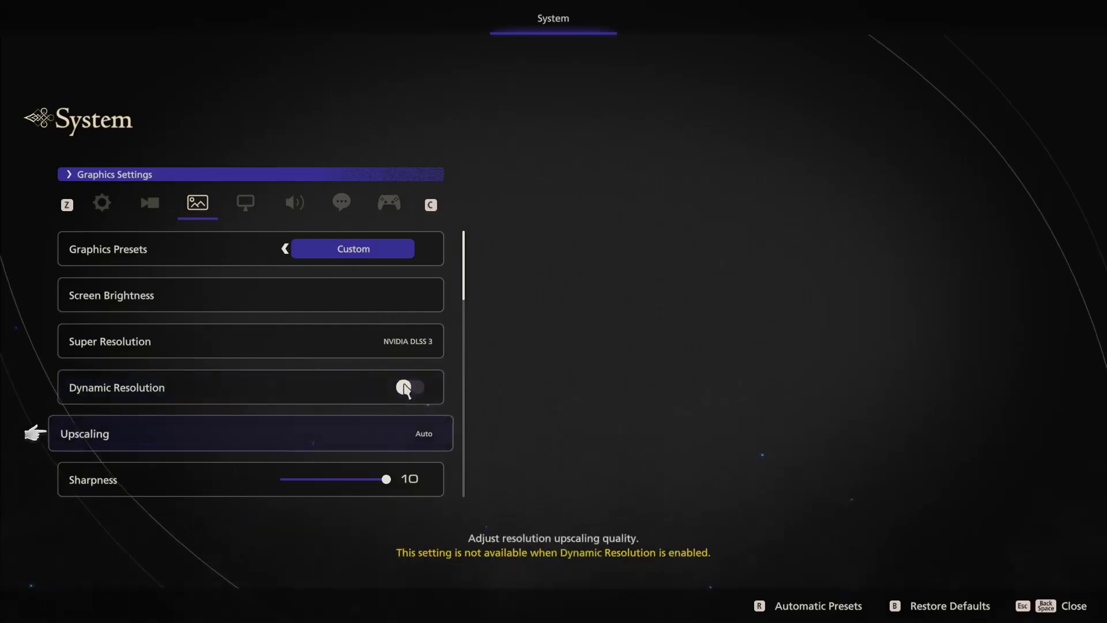
key("Up")
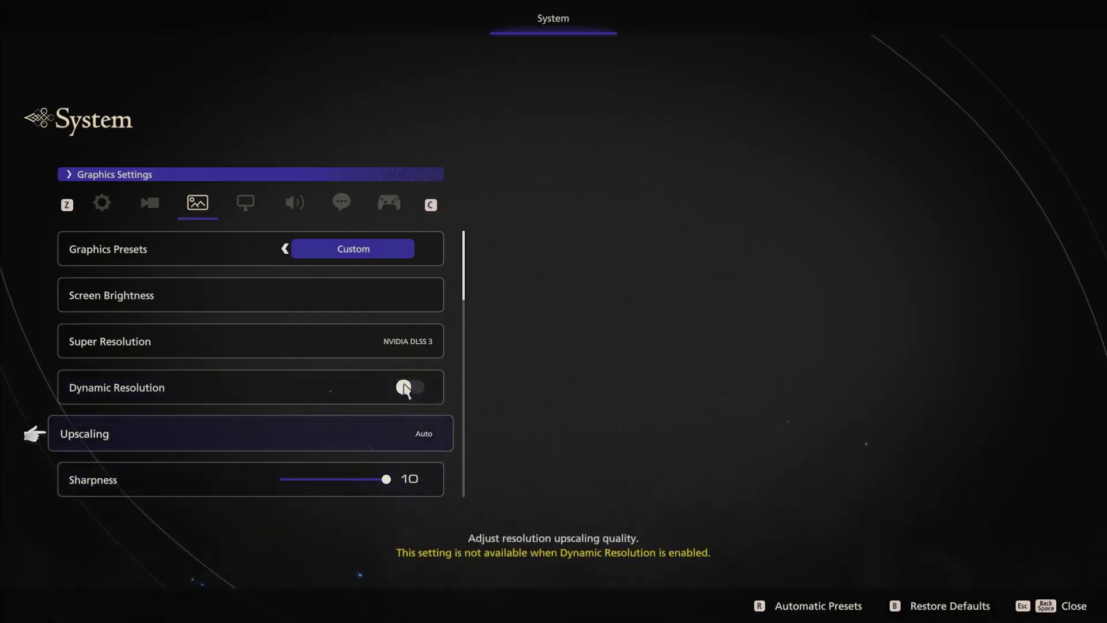
key("Return")
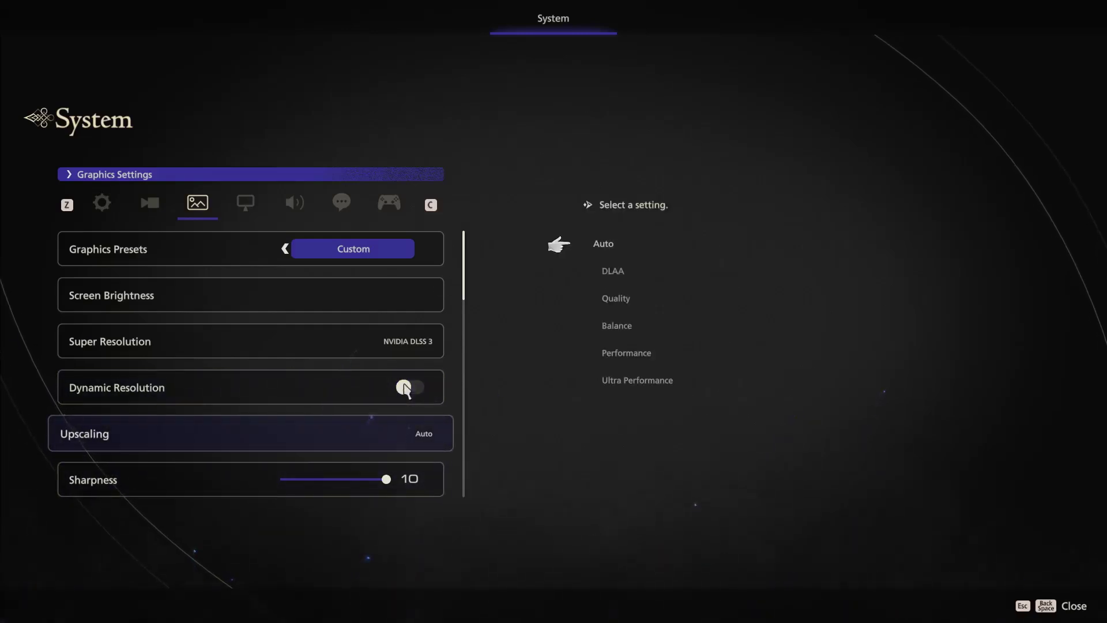
key("Escape")
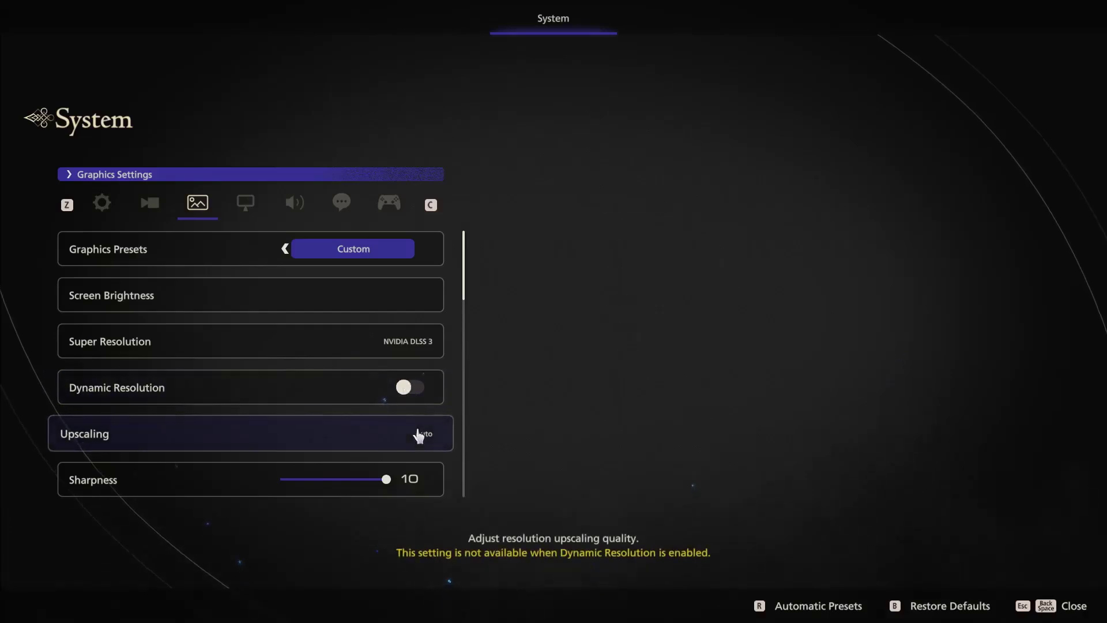
left_click(419, 437)
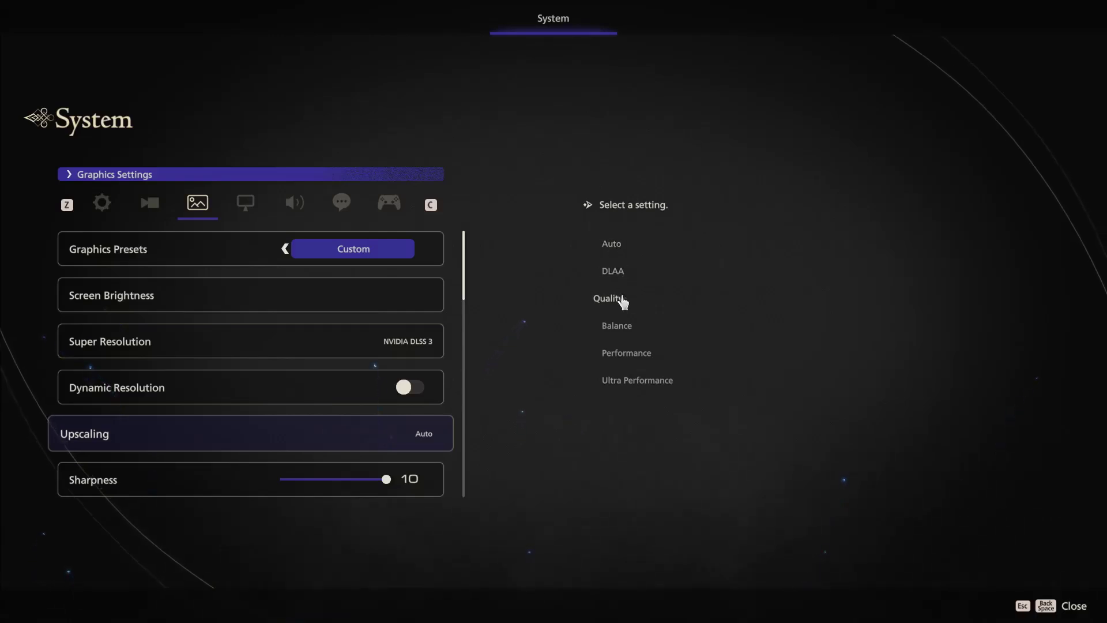
left_click(622, 299)
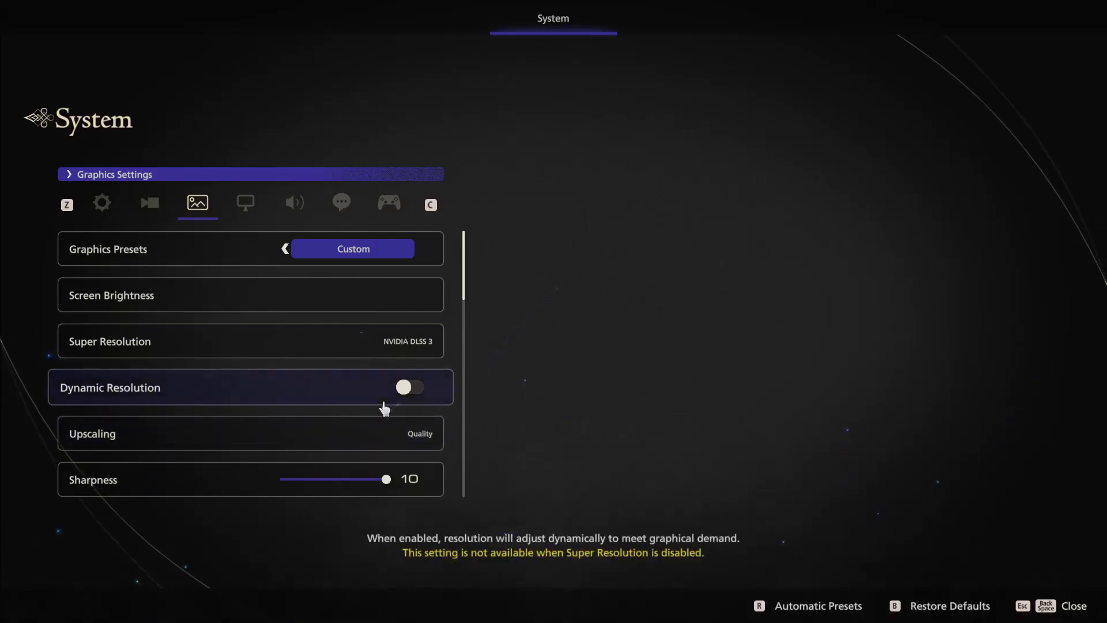
key("Down")
key("Down")
key("Down")
key("Down")
key("Up")
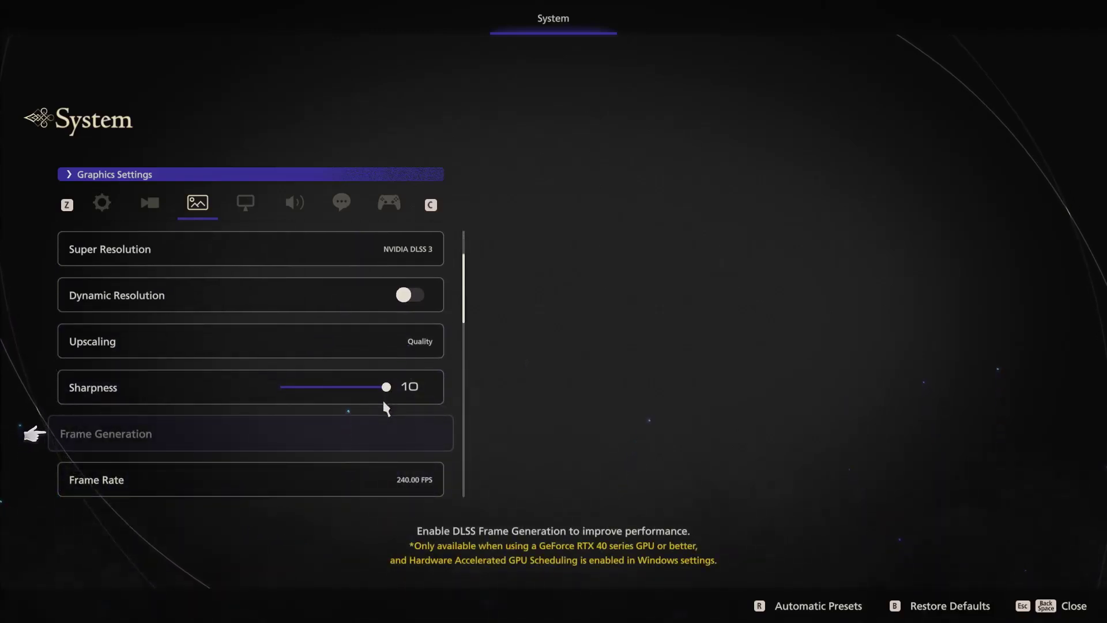
Set NVIDIA Reflex Low Latency to Disabled
key("Down")
key("Down")
key("Down")
key("Down")
key("Down")
key("Down")
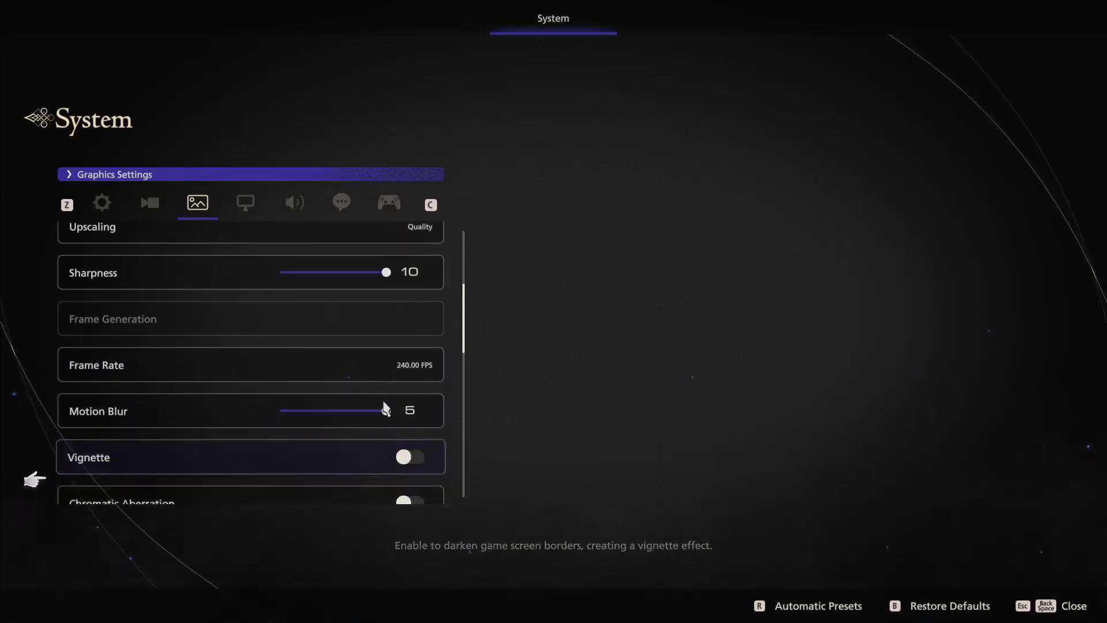
key("Down")
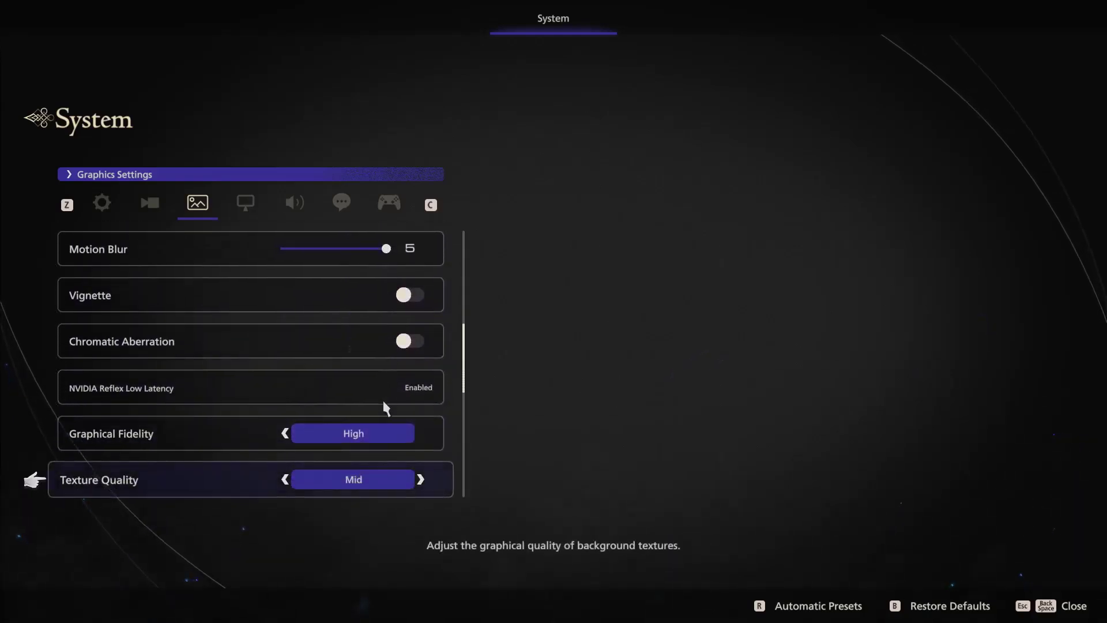
key("Down")
key("Up")
key("Up")
key("Up")
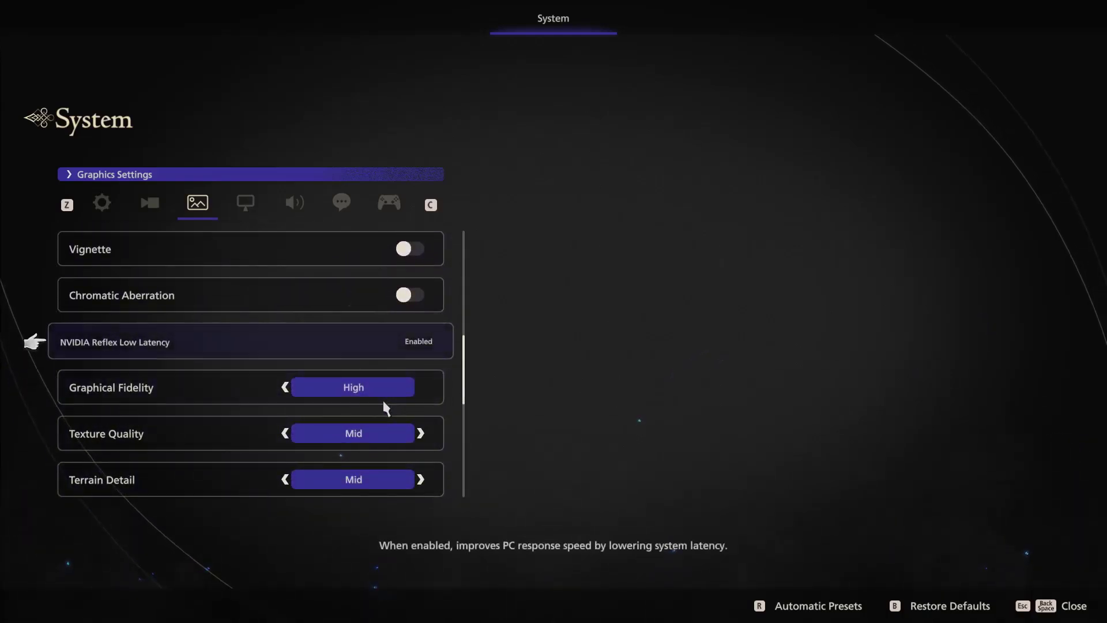
key("Return")
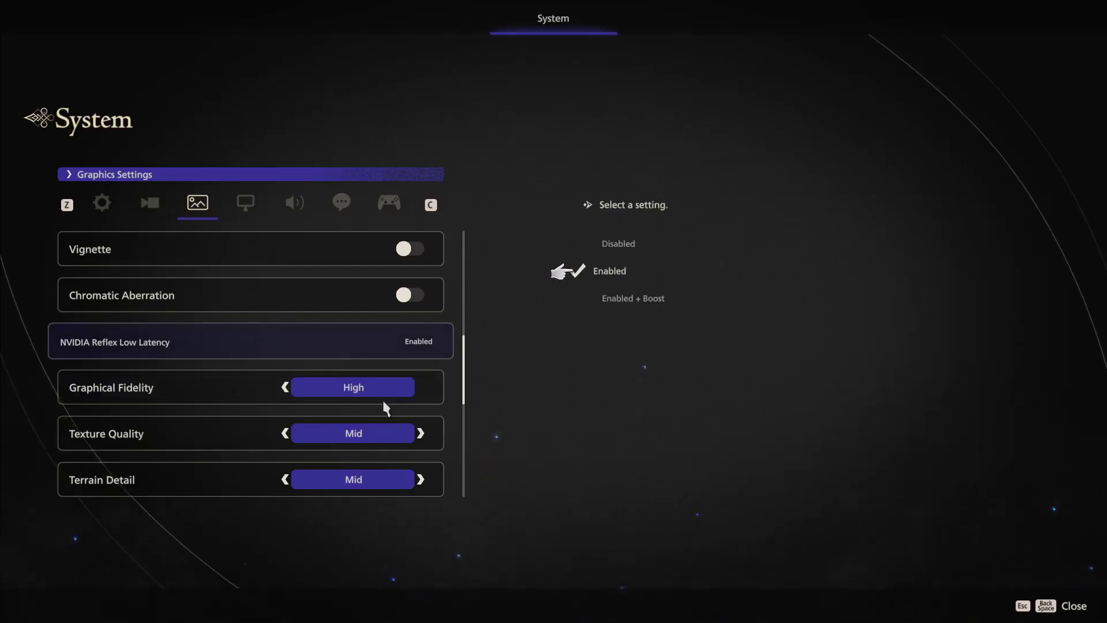
key("Return")
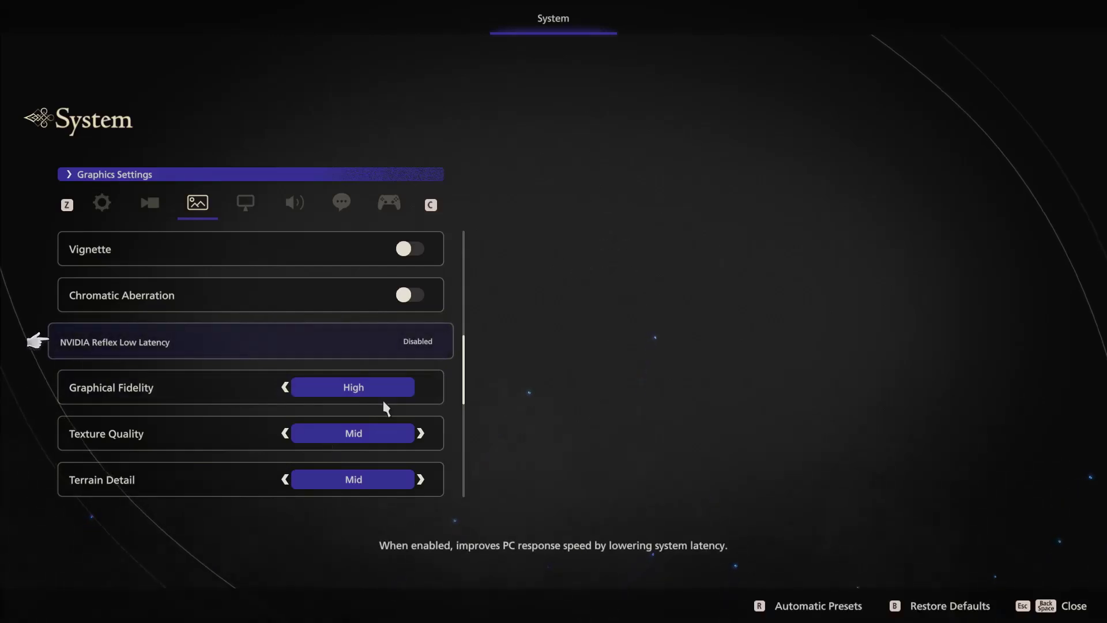
Lower Shadow Quality from High to Low
key("Down")
key("Down")
key("Down")
key("Down")
key("Down")
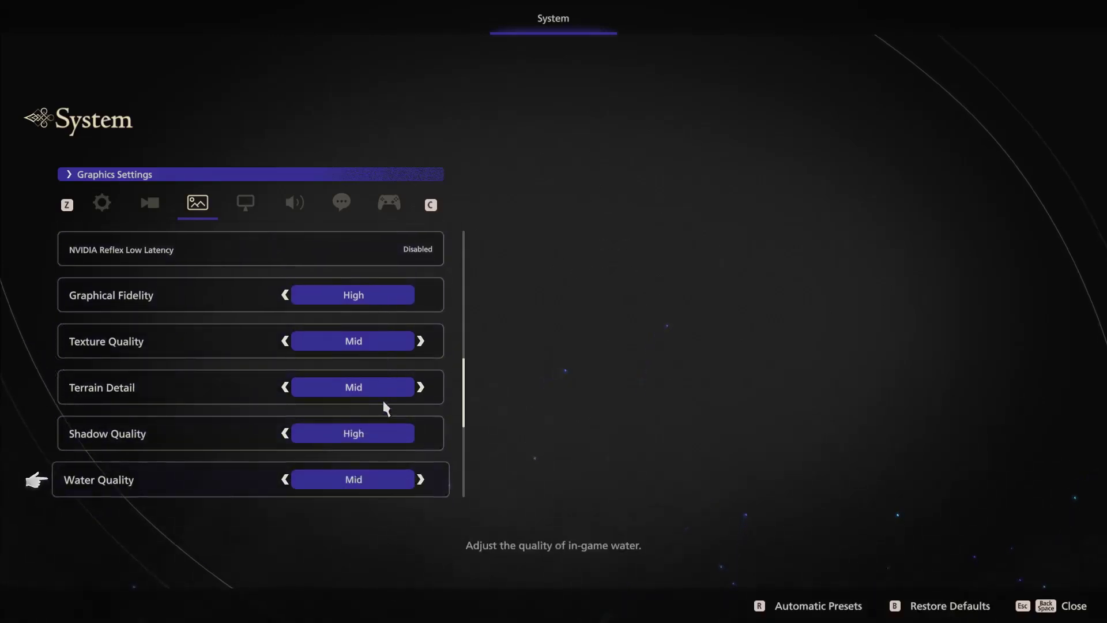
key("Up")
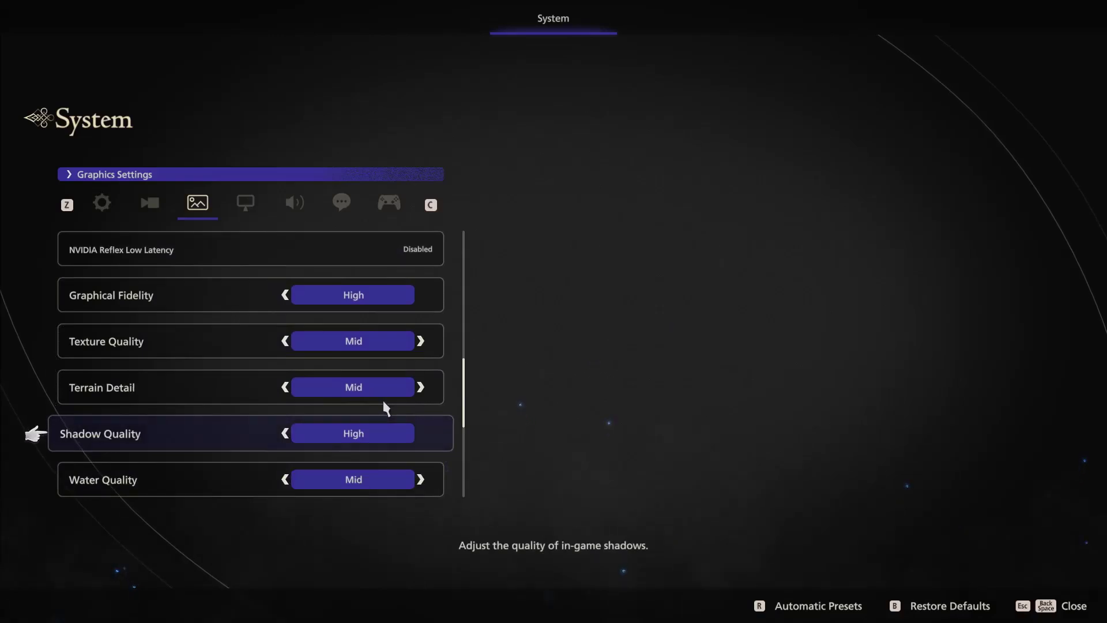
key("Left")
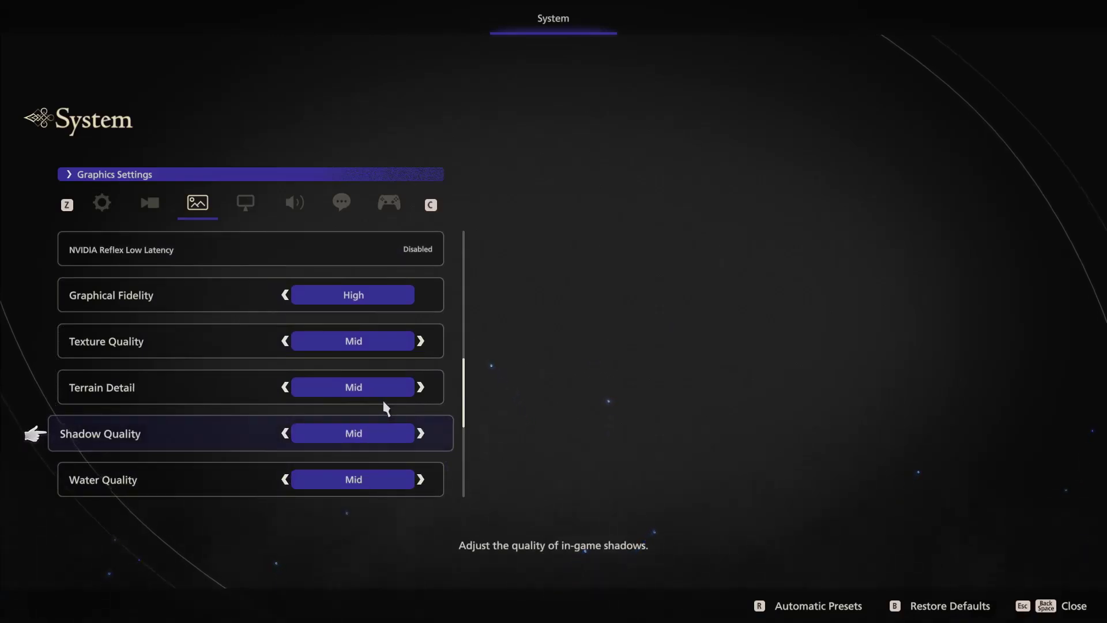
key("Left")
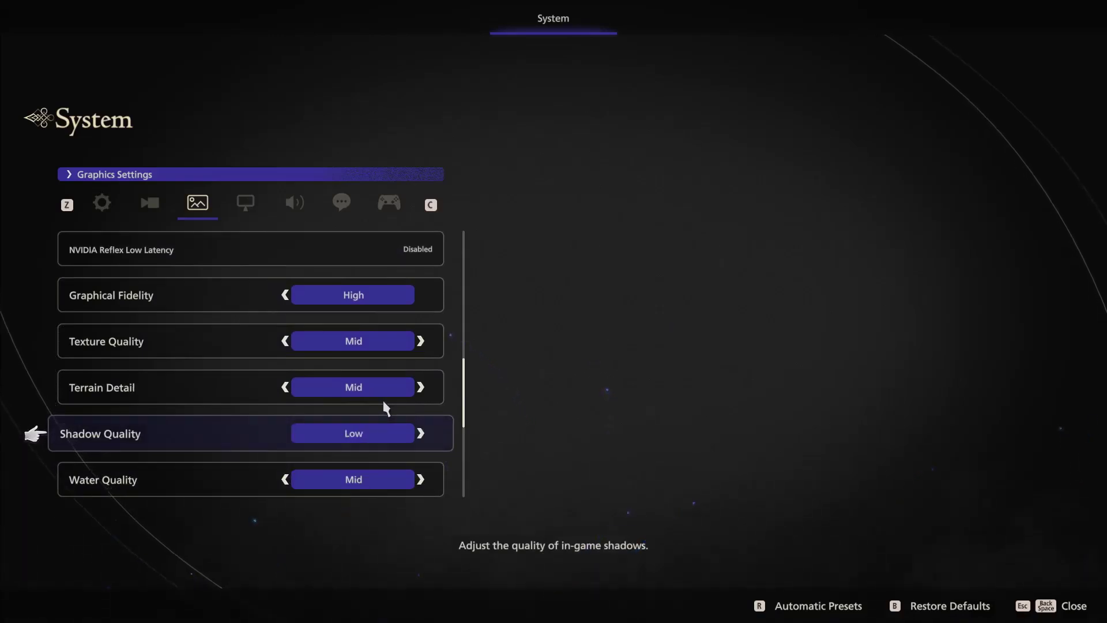
key("Up")
key("Up")
key("Up")
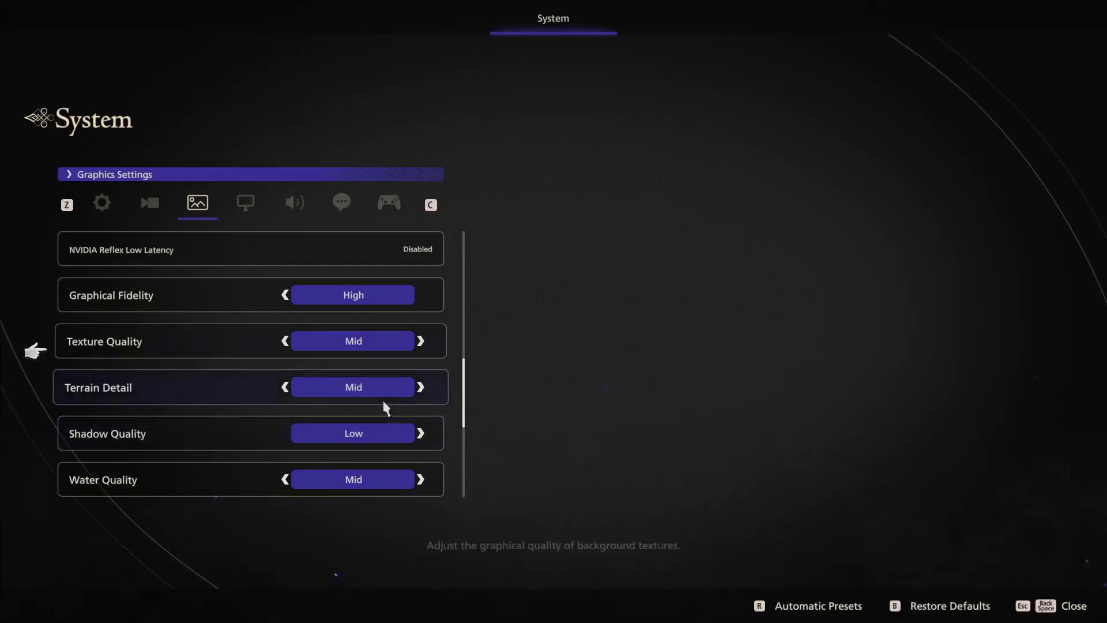
key("Up")
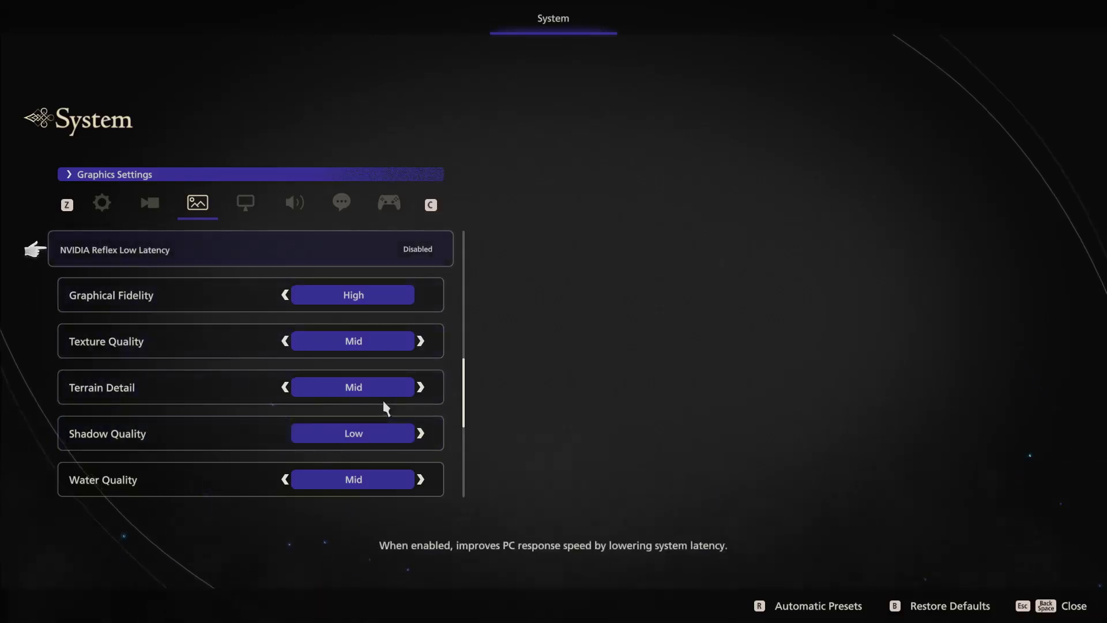
key("Down")
key("Up")
key("Up")
key("Up")
key("Up")
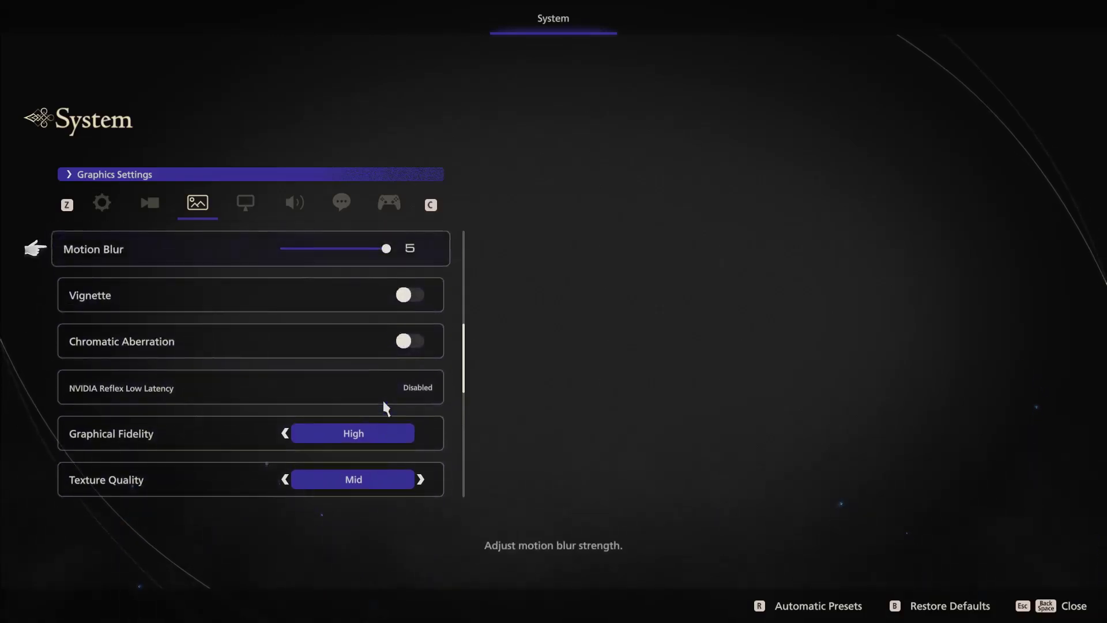
Close the game's System menu and switch back to the Word notes
key("Escape")
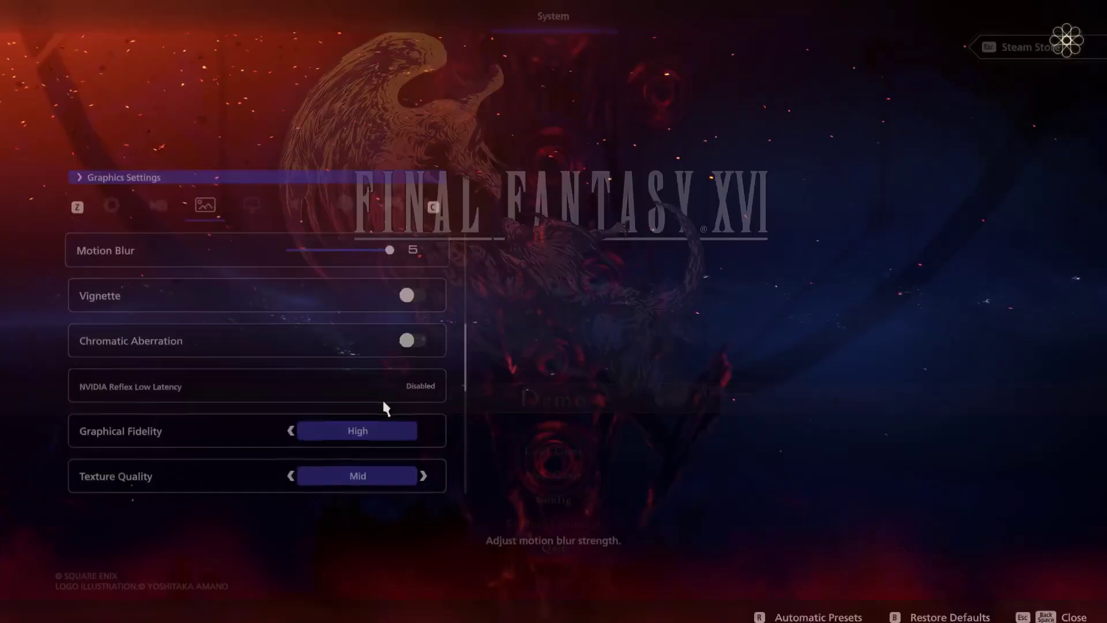
key("alt+Tab")
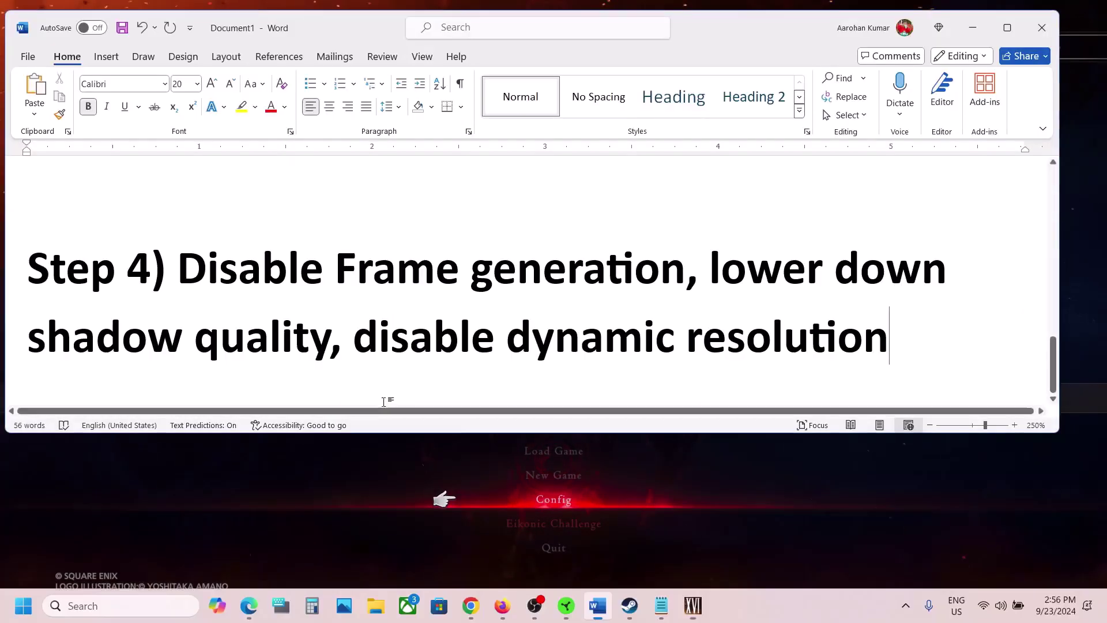